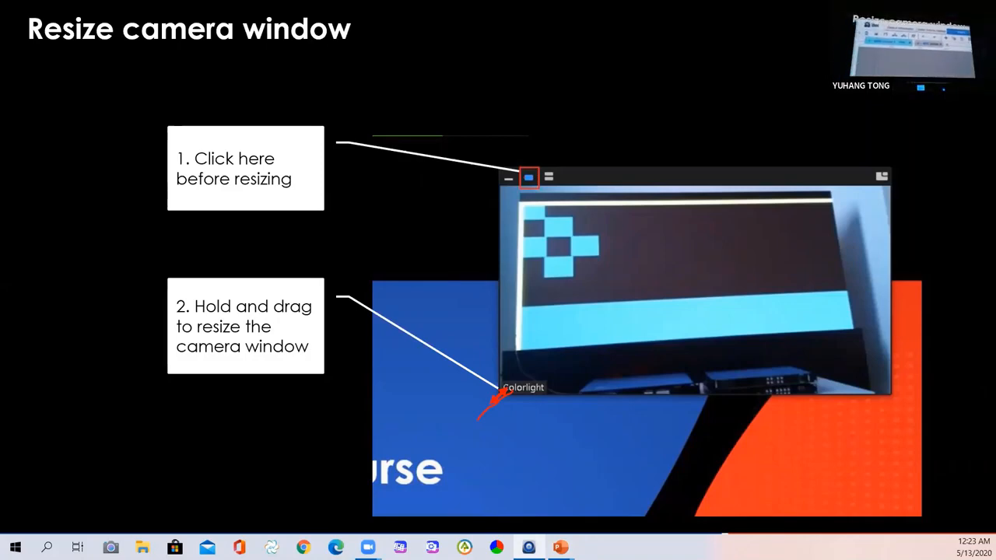
Bring the iSet window forward and maximize it on its empty 1920x1080 design canvas.
click(528, 547)
click(890, 37)
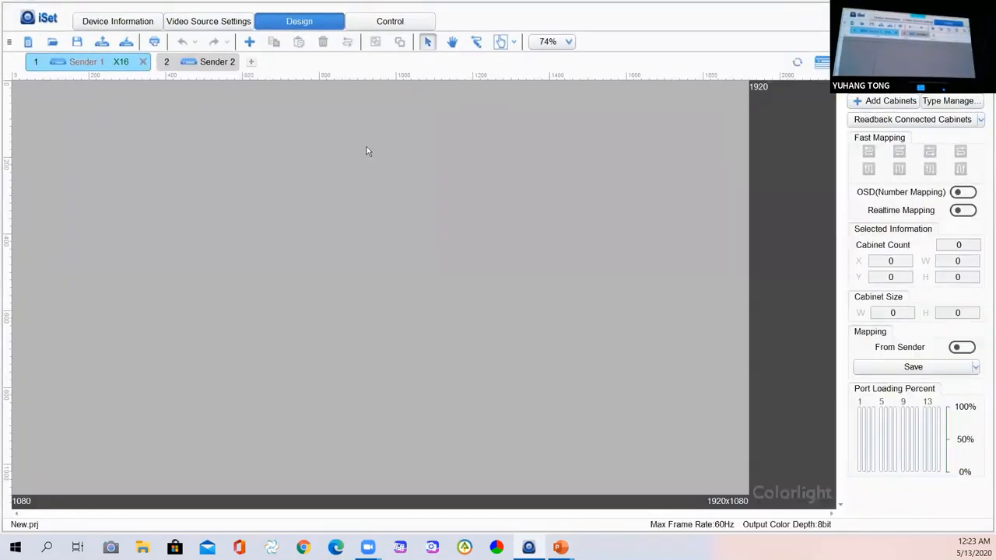
Look through the Video Source, Design, Control and Device Information pages.
click(217, 27)
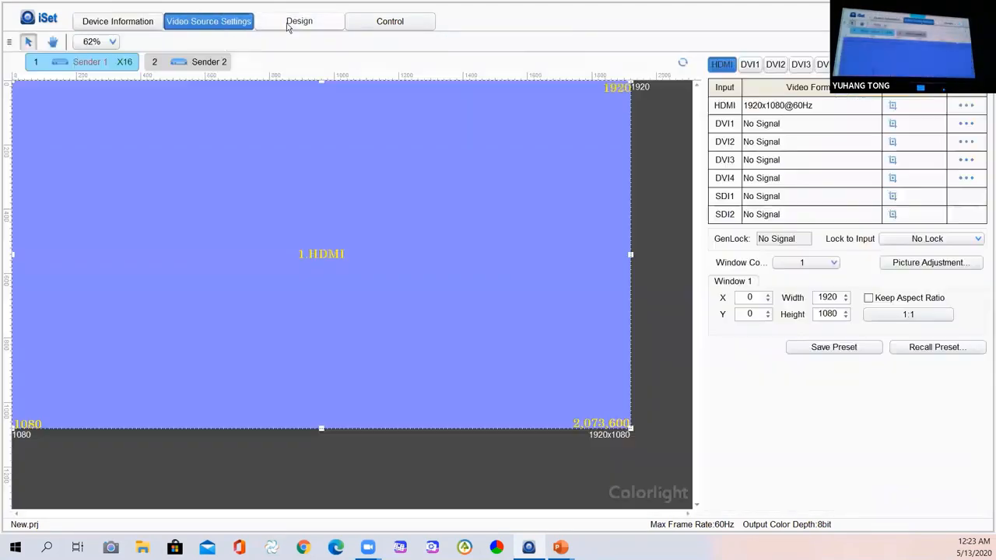
click(289, 26)
click(390, 26)
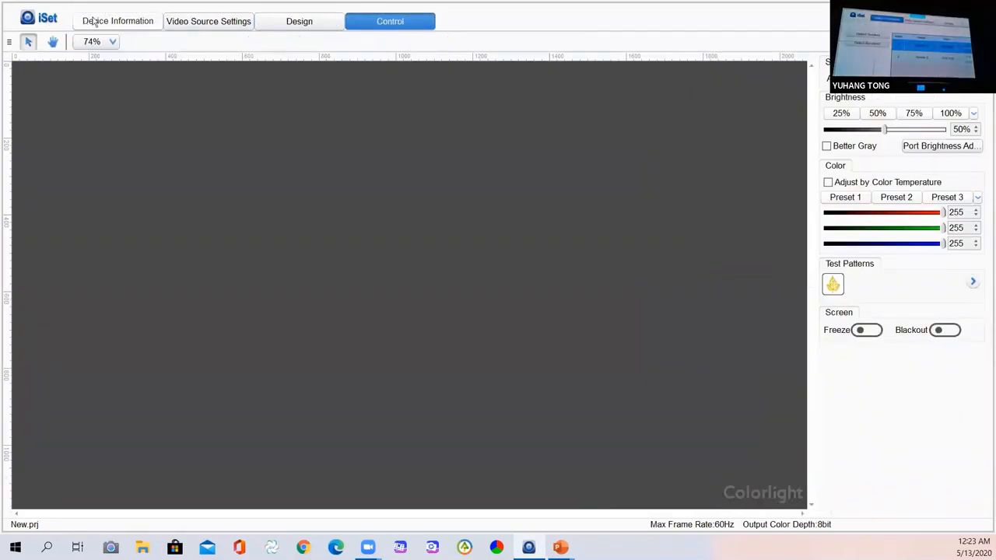
click(93, 22)
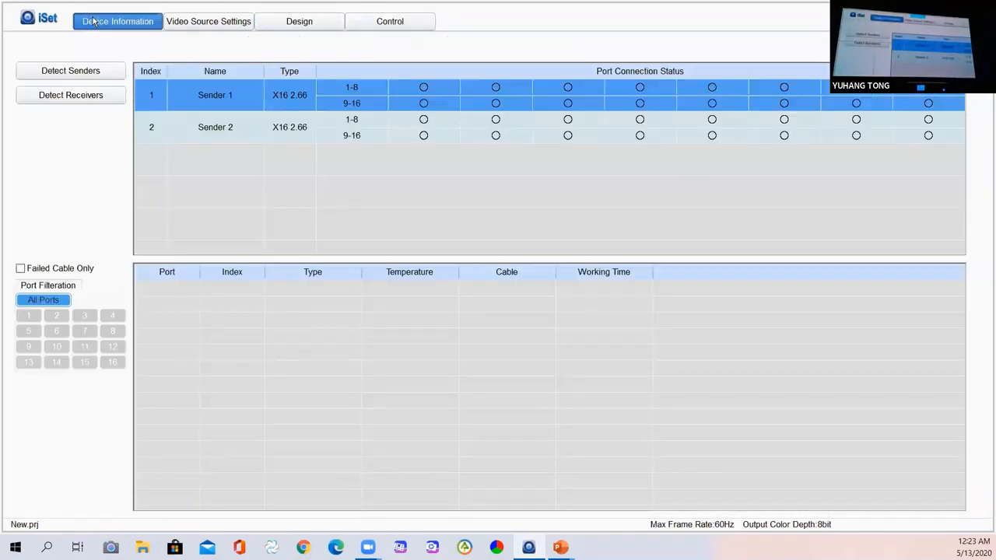
Unlock Advanced Authorization with the password, then bring up the iSet Settings menu.
click(44, 23)
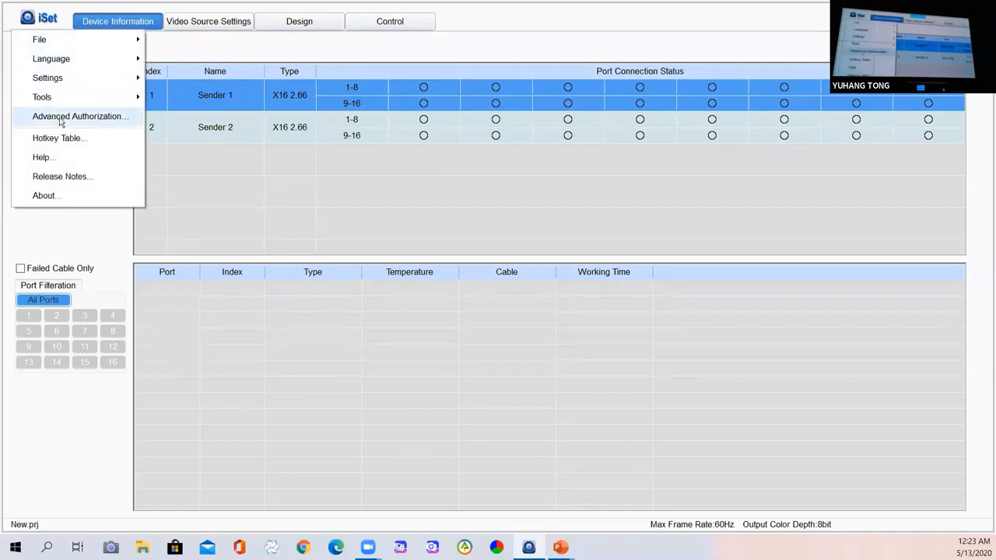
click(100, 122)
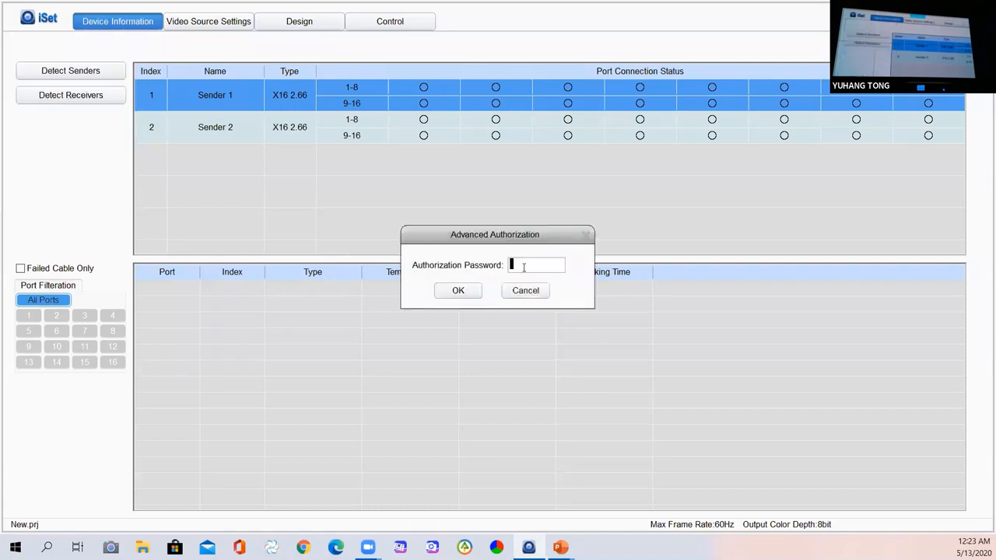
text(168)
key(Return)
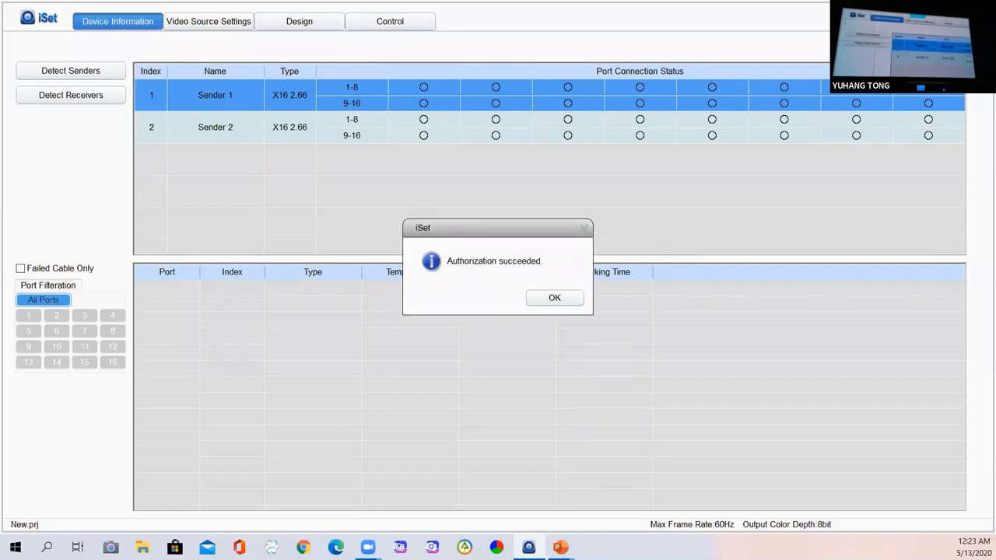
click(549, 299)
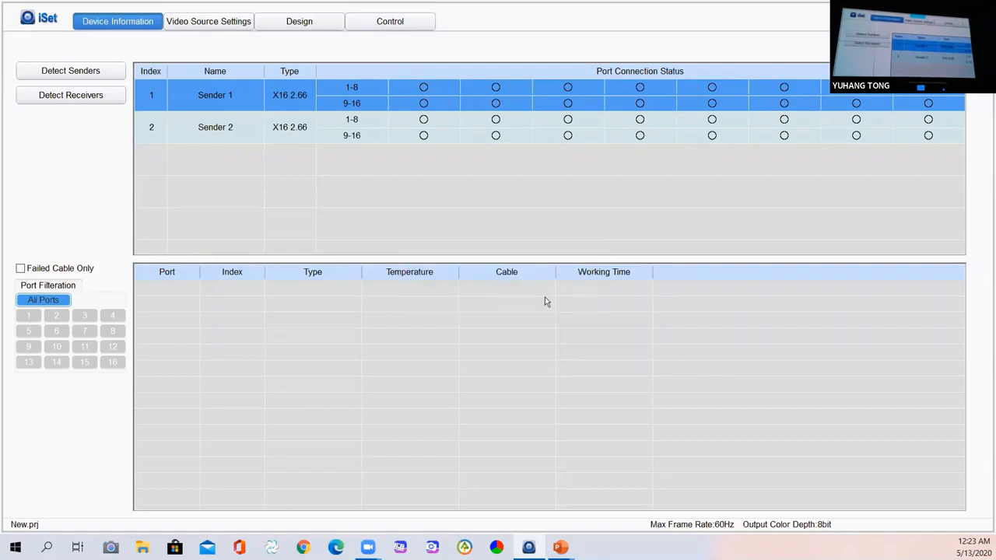
click(44, 23)
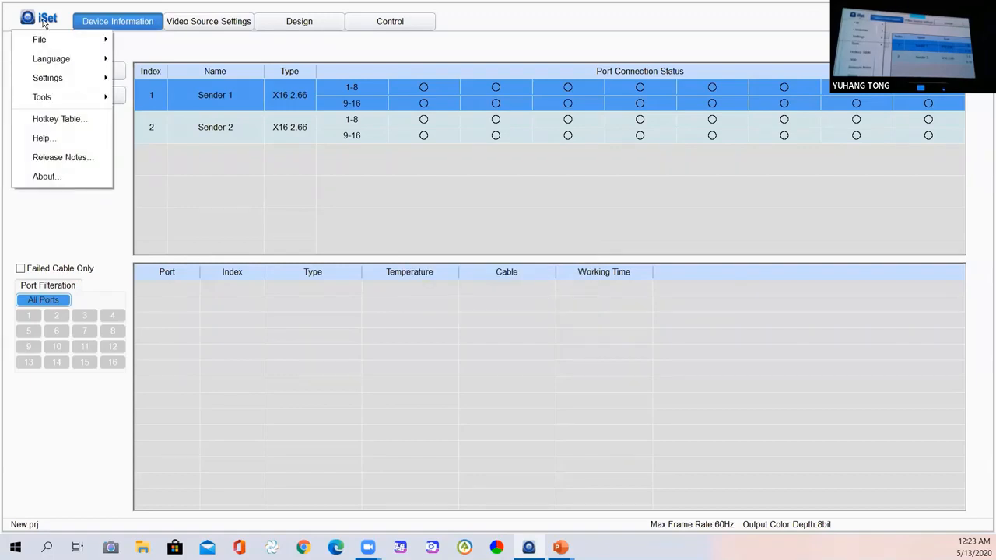
mouse_move(68, 81)
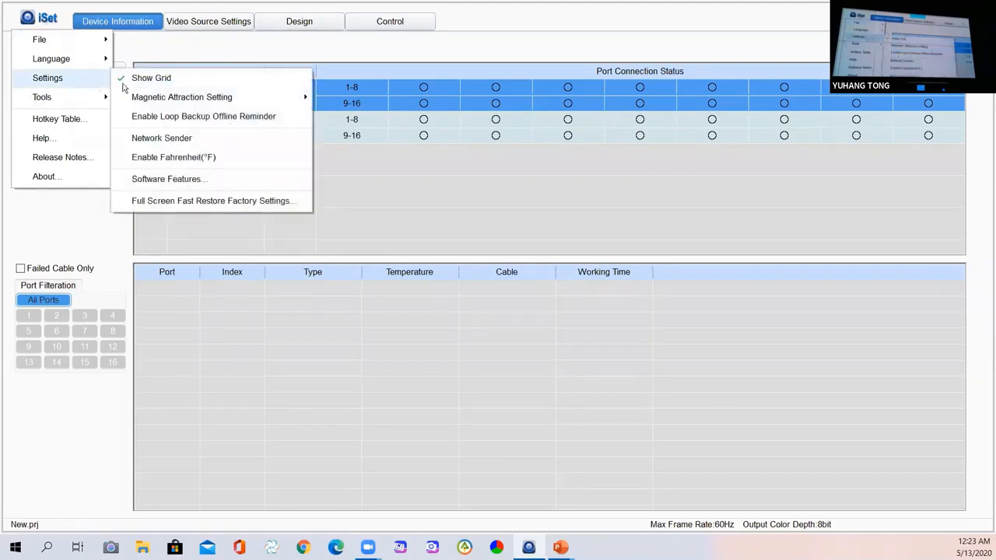
Enable Show Soft Edge, Show Color and Brightness and Show Monitoring, leaving Advanced Soft Edge unchecked.
click(215, 181)
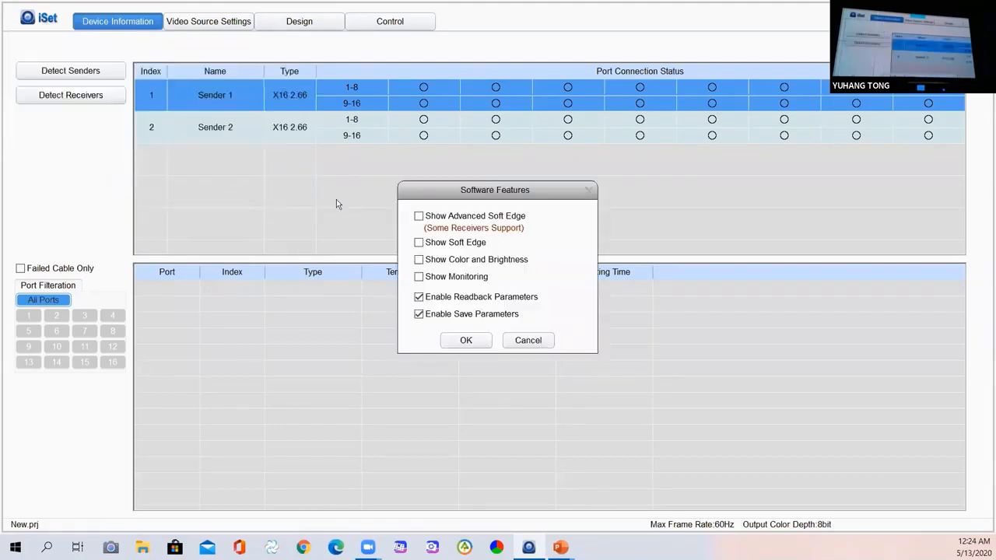
click(425, 242)
click(438, 259)
click(441, 276)
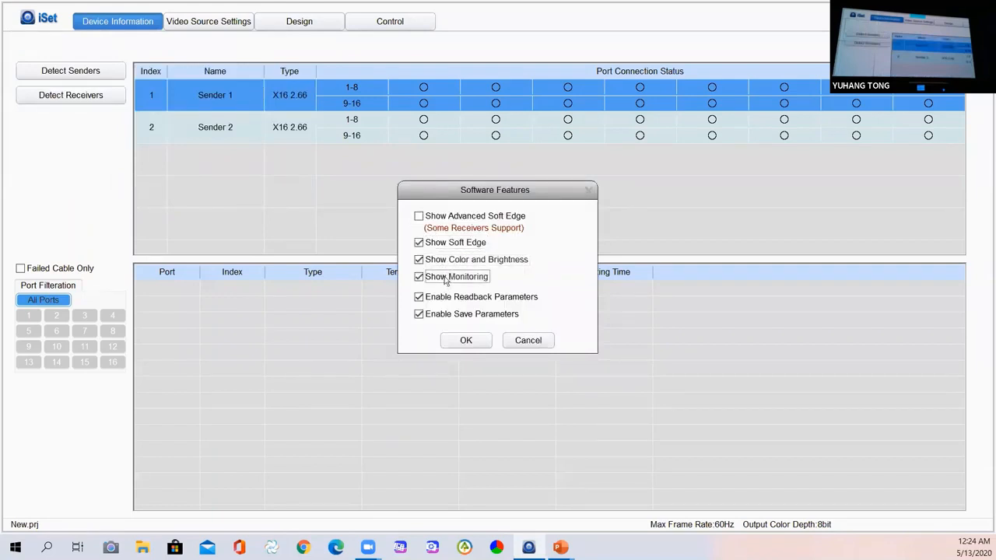
click(444, 219)
click(447, 221)
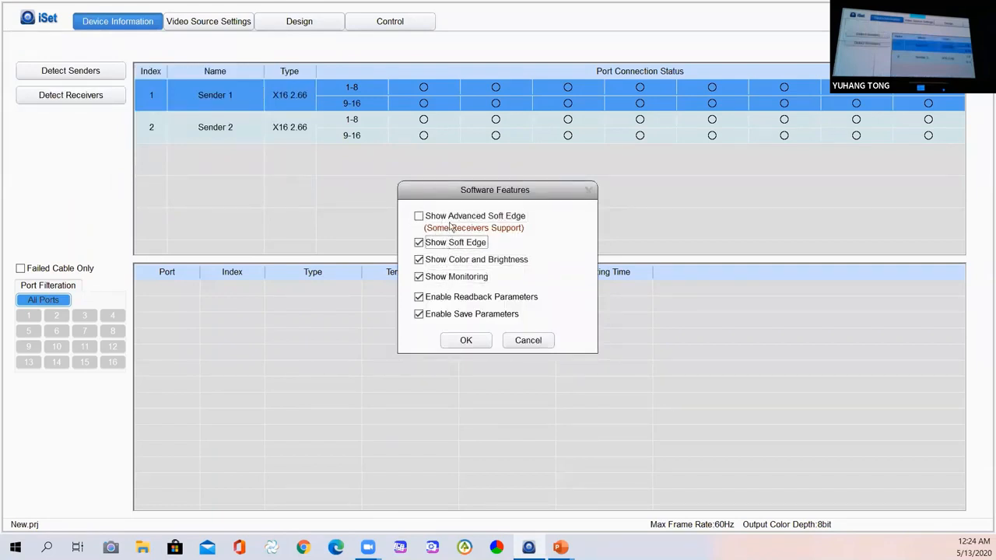
click(449, 222)
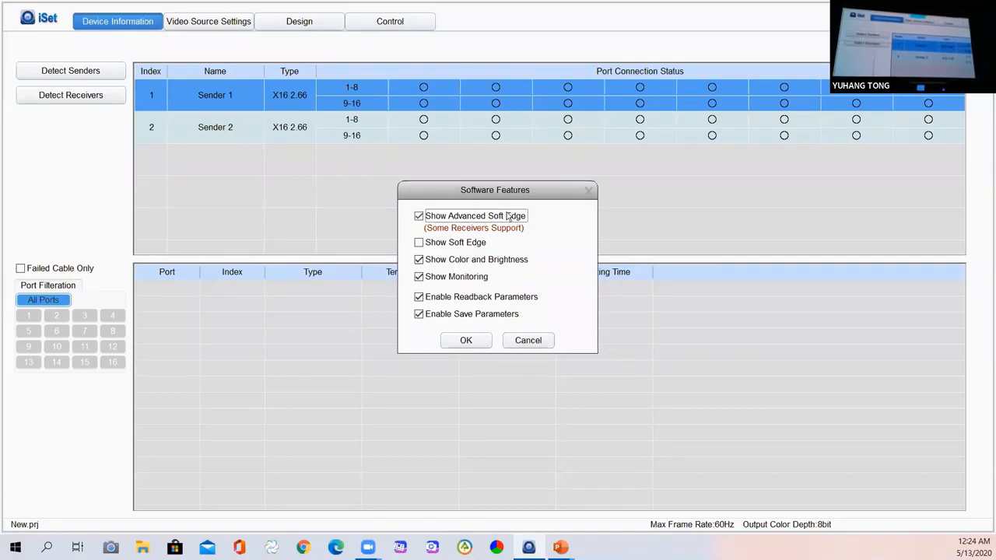
click(446, 243)
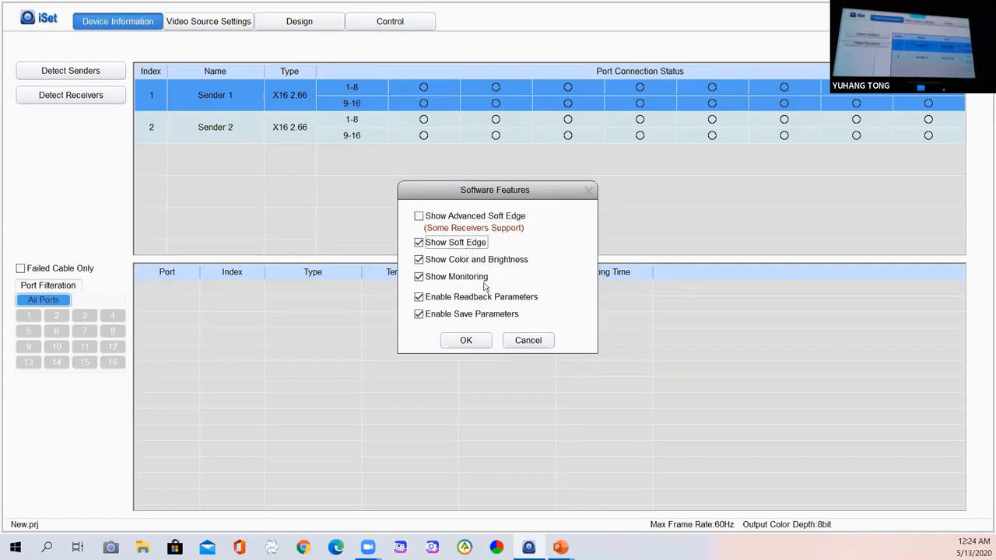
click(466, 341)
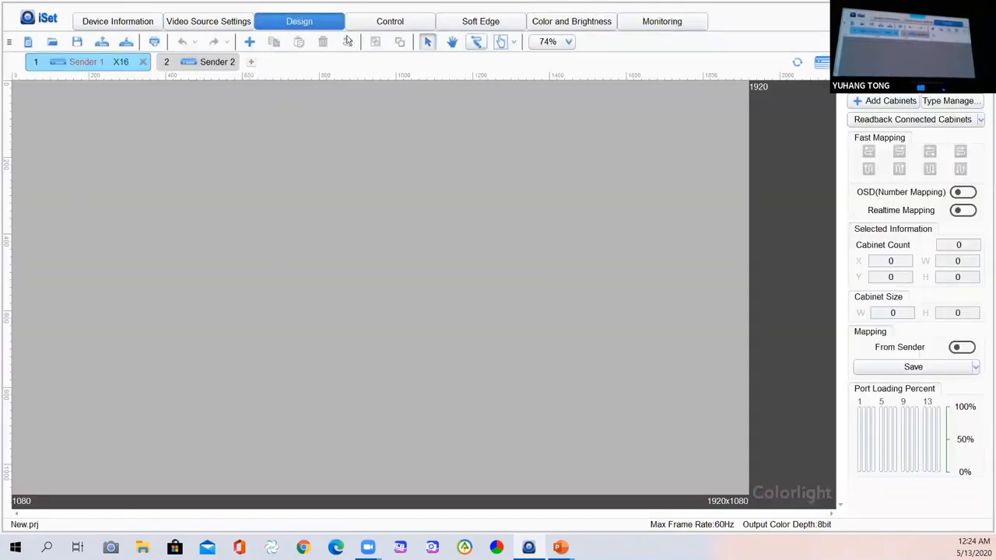
Detect senders and receivers, checking four i9 cards on port 1 of Sender 1 and Sender 2.
click(111, 28)
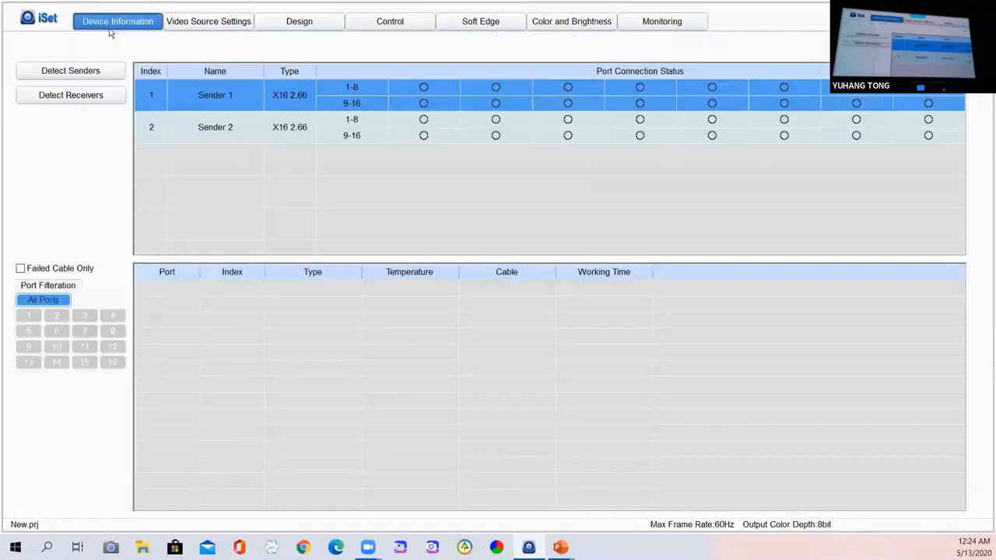
click(94, 71)
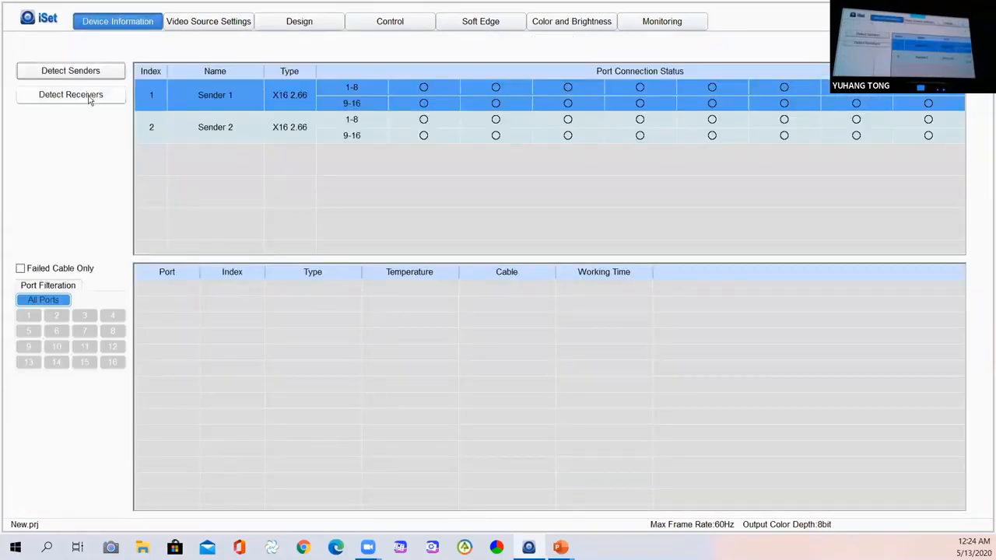
click(90, 95)
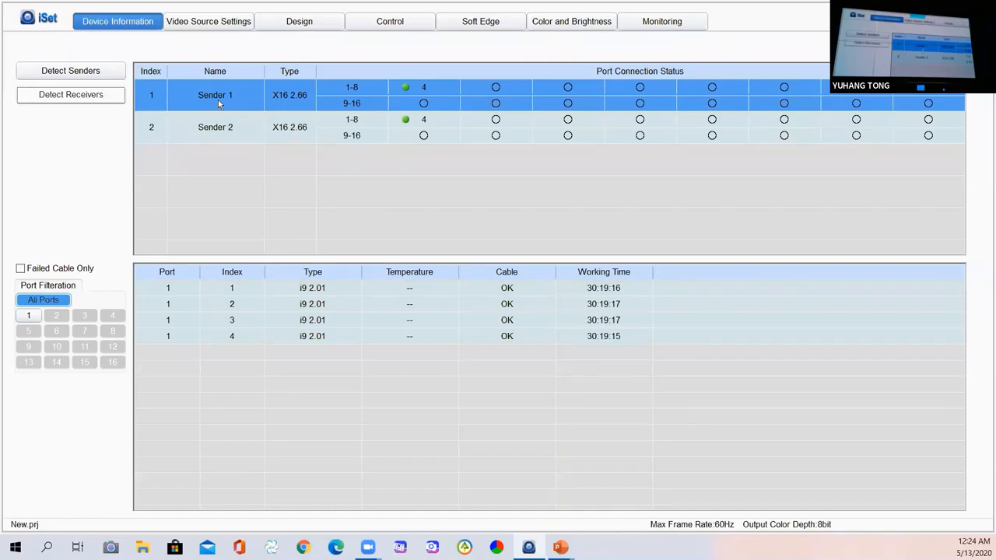
click(220, 119)
click(219, 98)
click(222, 123)
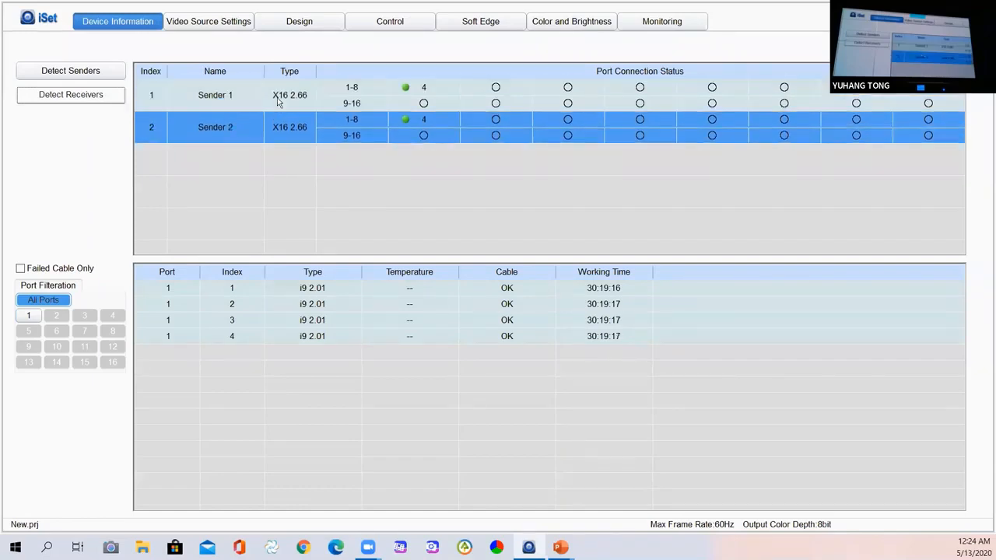
click(280, 99)
click(294, 124)
click(410, 87)
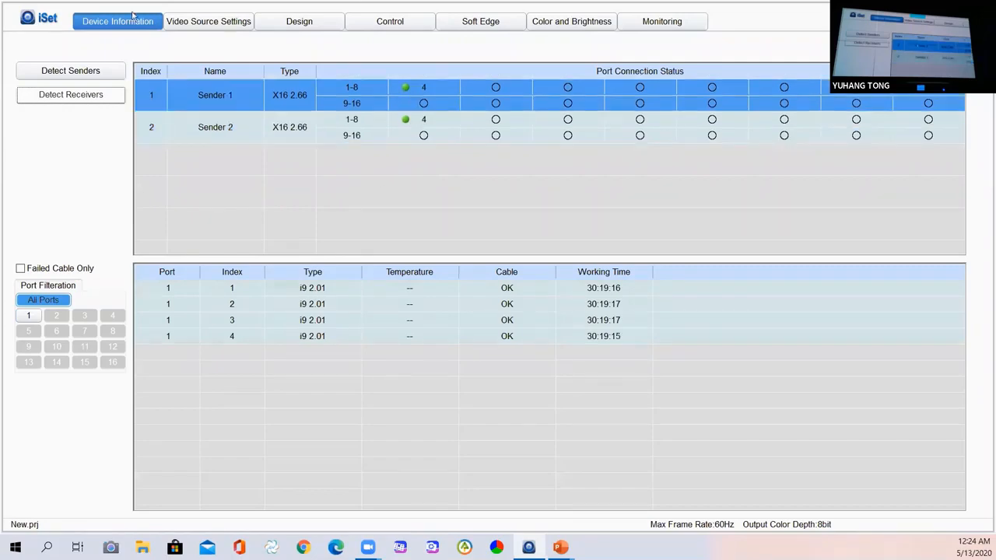
click(224, 23)
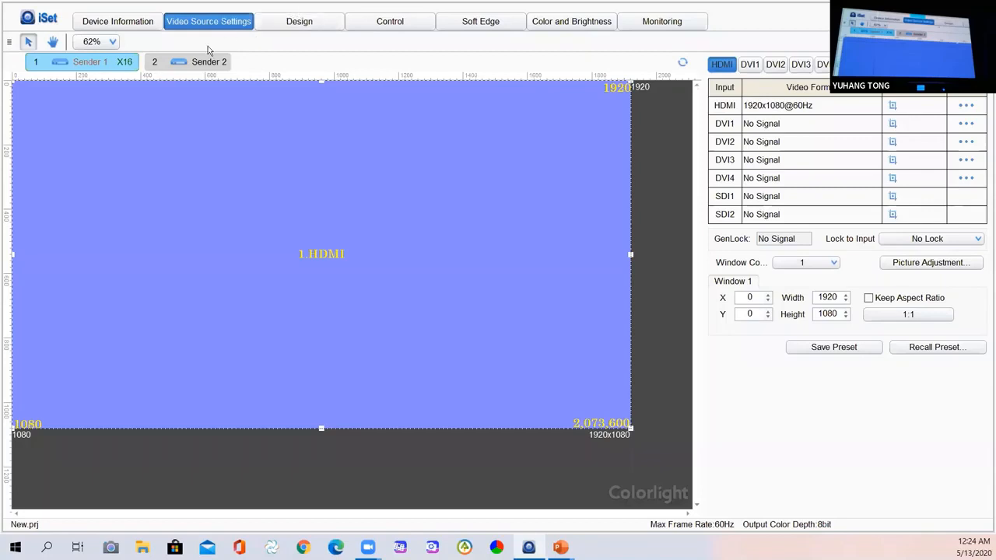
Read back Sender 1's connected cabinets and place the 4x1 row on the Design canvas.
click(176, 68)
click(87, 64)
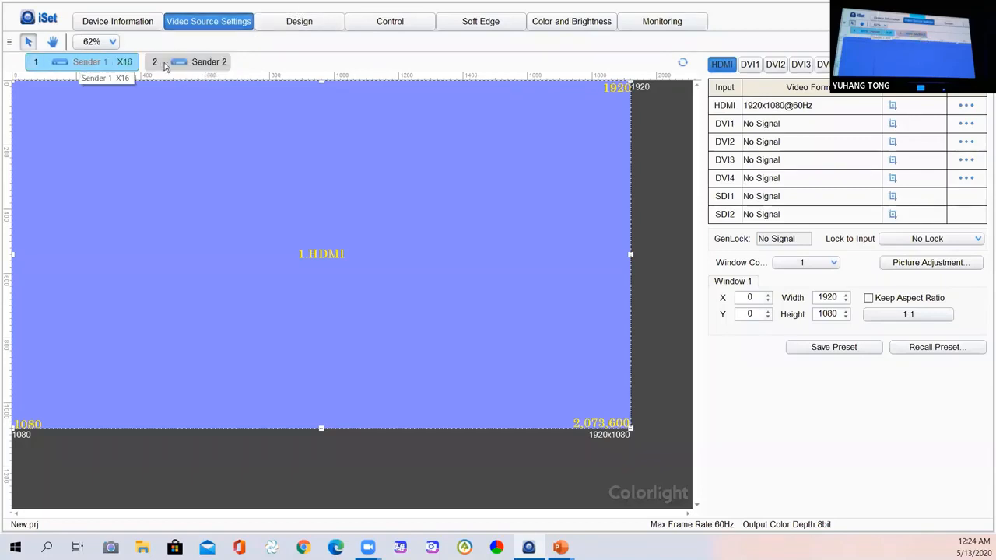
click(178, 63)
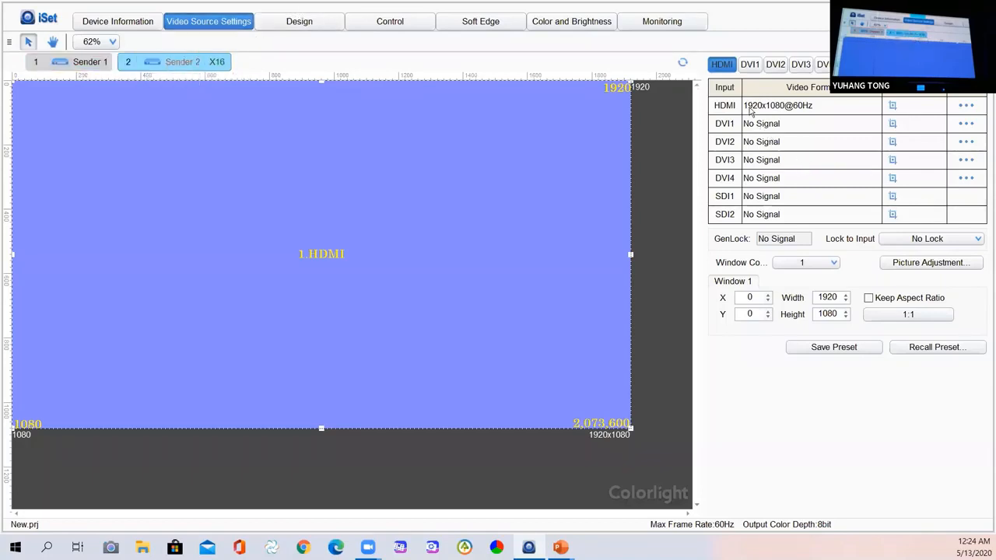
click(300, 22)
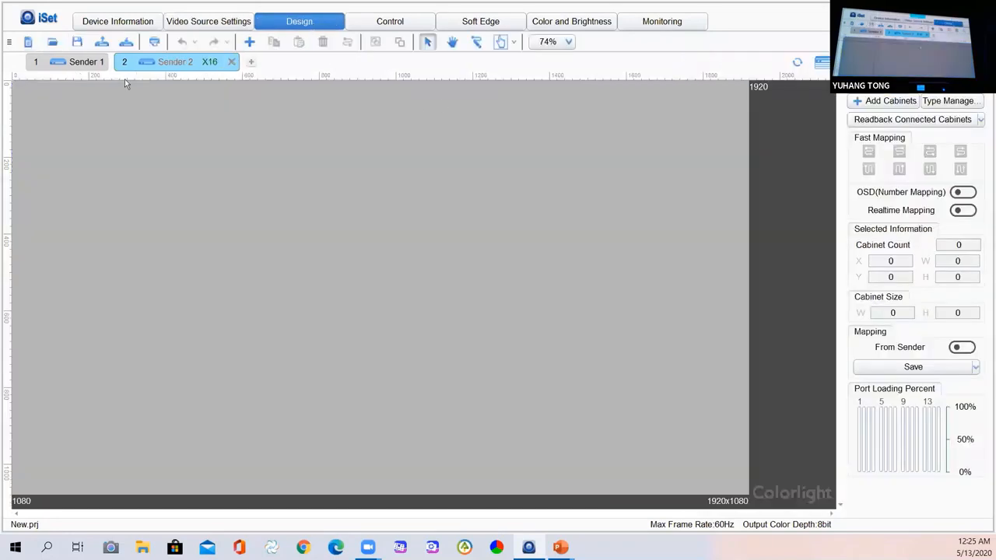
click(56, 64)
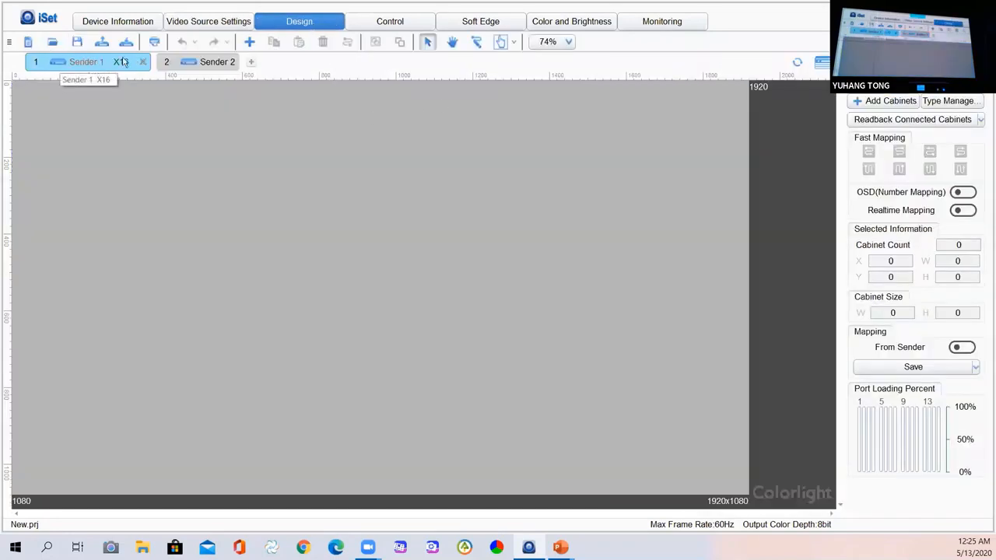
click(877, 123)
click(93, 174)
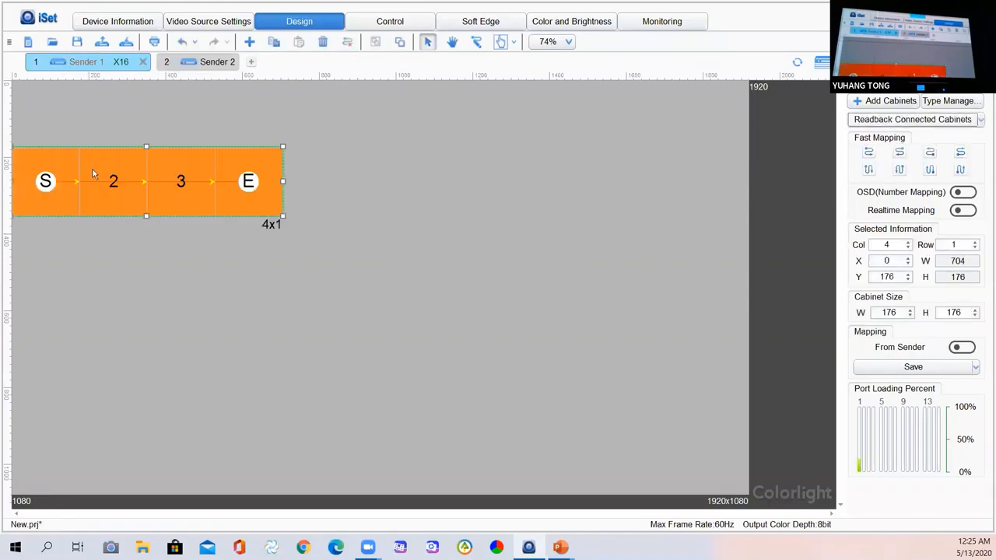
Read back Sender 2's cabinets as a matching 4x1 row of 176x176 cabinets at 0,0.
click(200, 61)
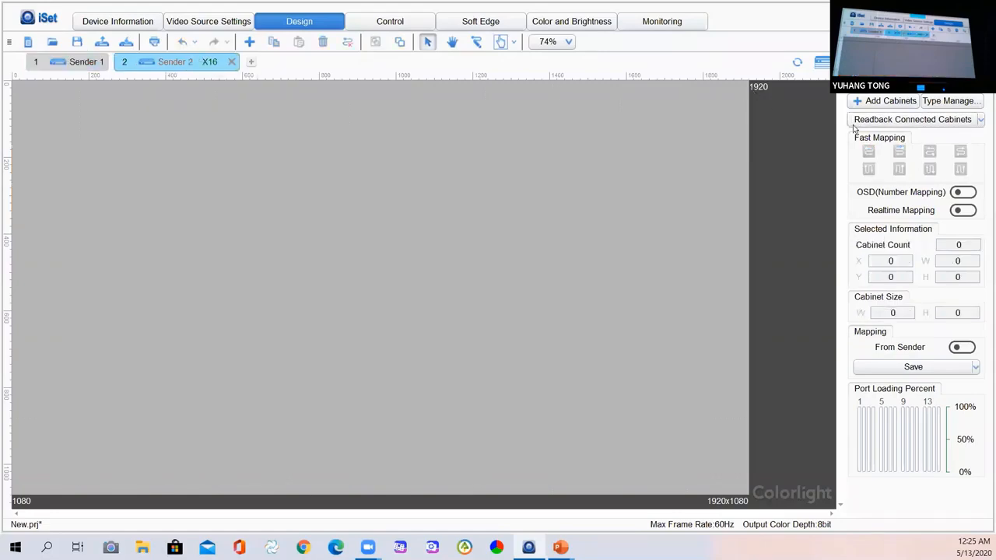
click(886, 118)
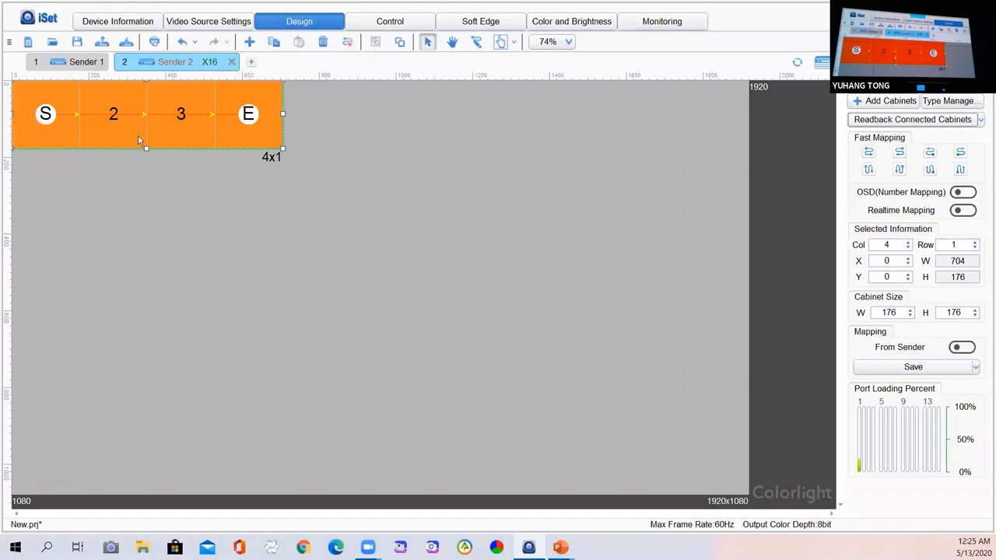
click(822, 62)
Try Sender 2 to the right of Sender 1 and preview the test pattern in Control.
drag(243, 117, 172, 114)
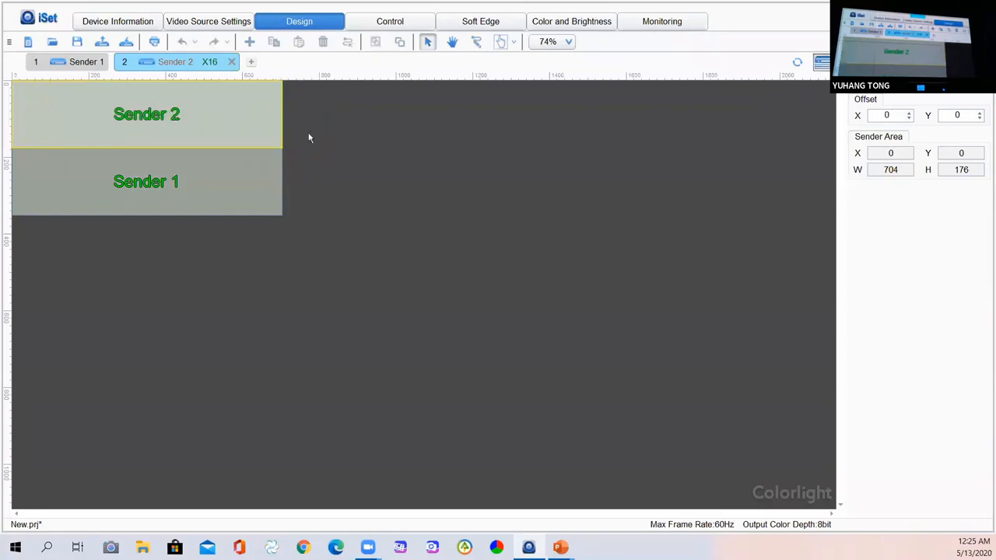
click(365, 170)
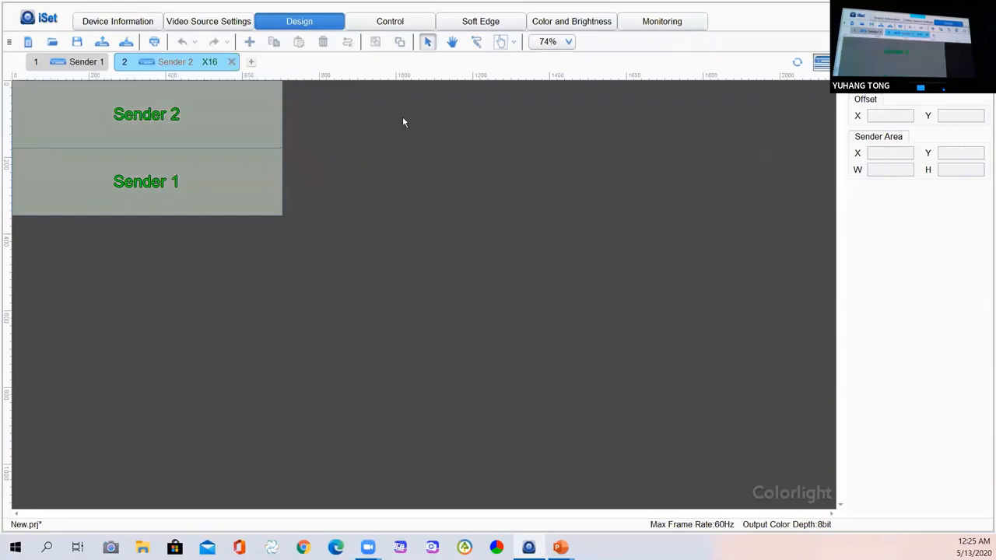
click(402, 26)
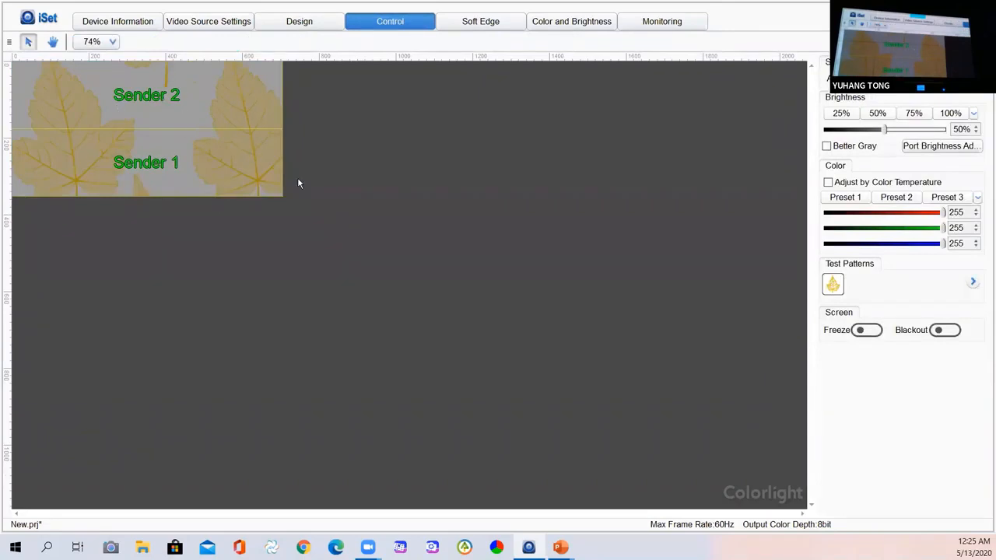
click(312, 24)
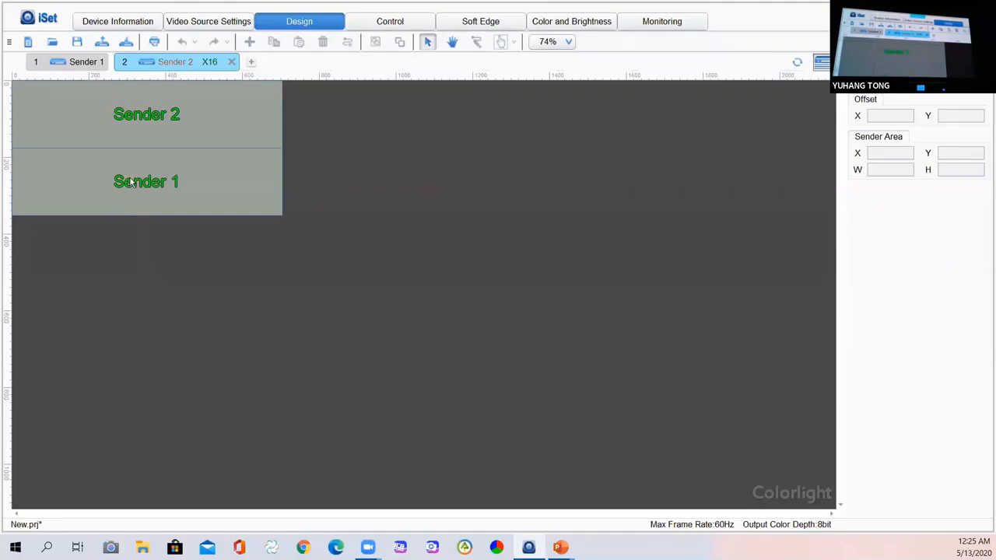
drag(132, 181, 386, 111)
drag(174, 117, 708, 117)
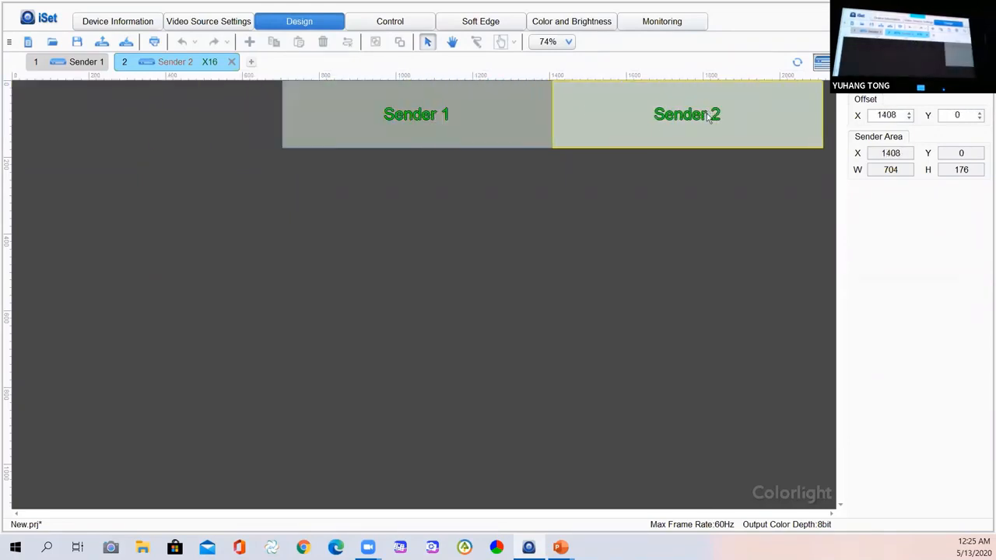
click(399, 22)
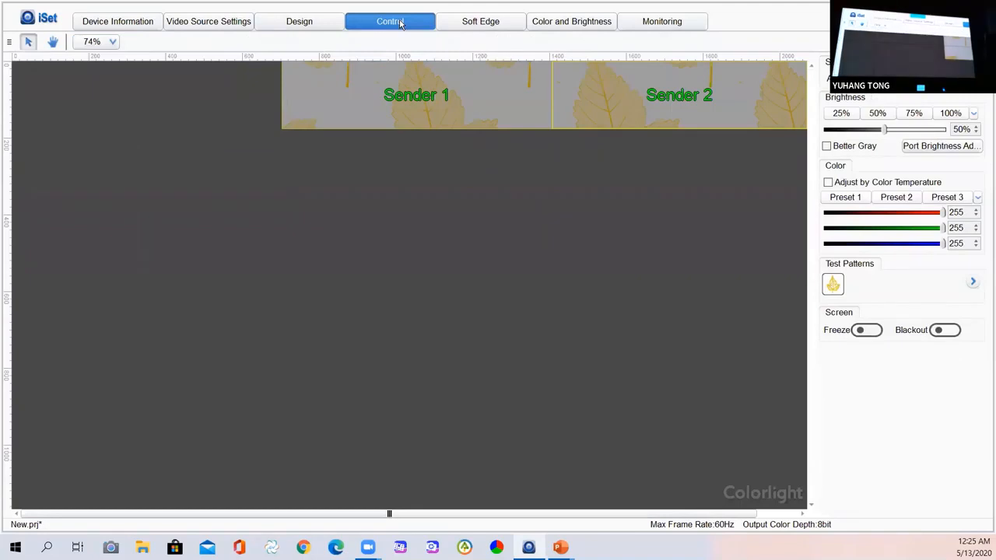
click(303, 21)
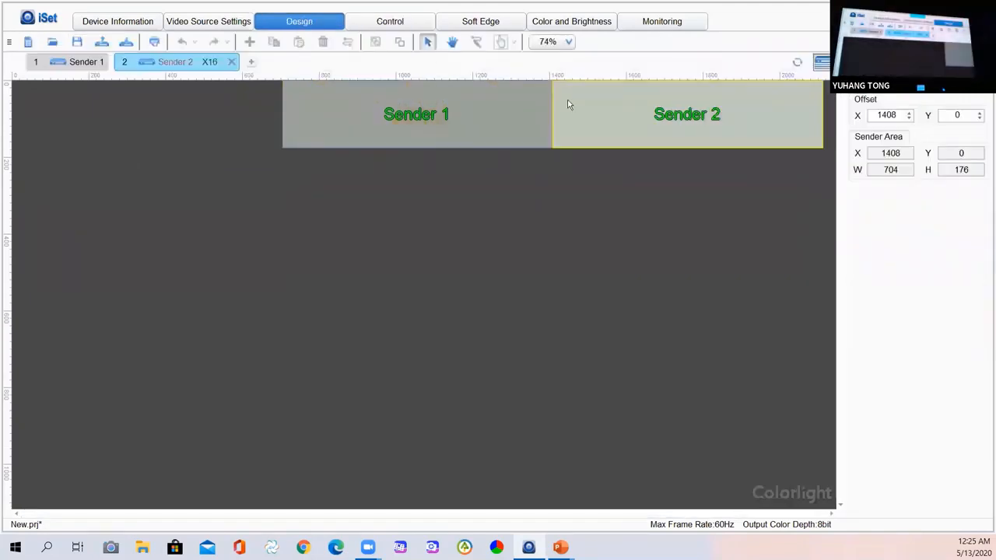
Restack Sender 2 at the left edge with Sender 1 directly below it, then go to Soft Edge.
drag(569, 105, 11, 109)
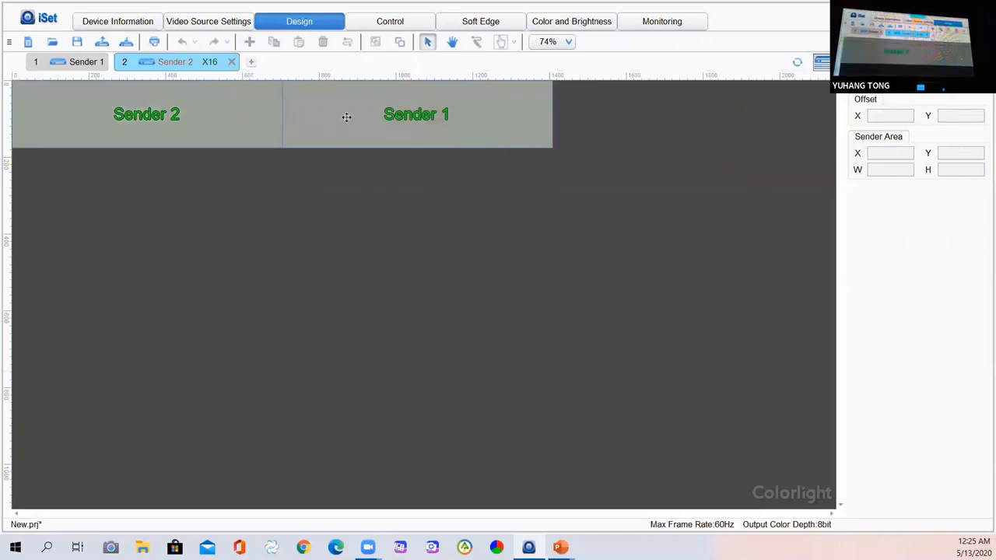
drag(346, 117, 33, 184)
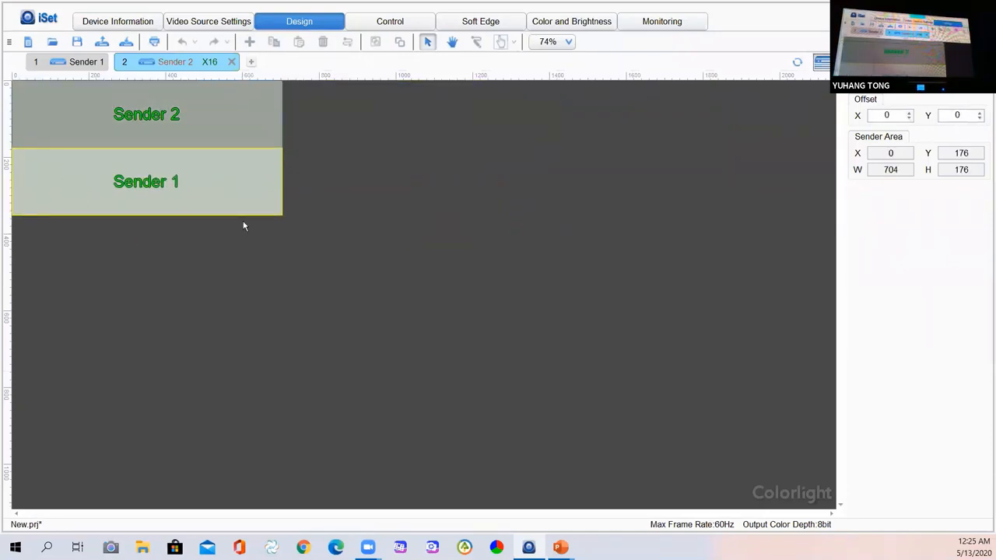
click(349, 245)
click(493, 23)
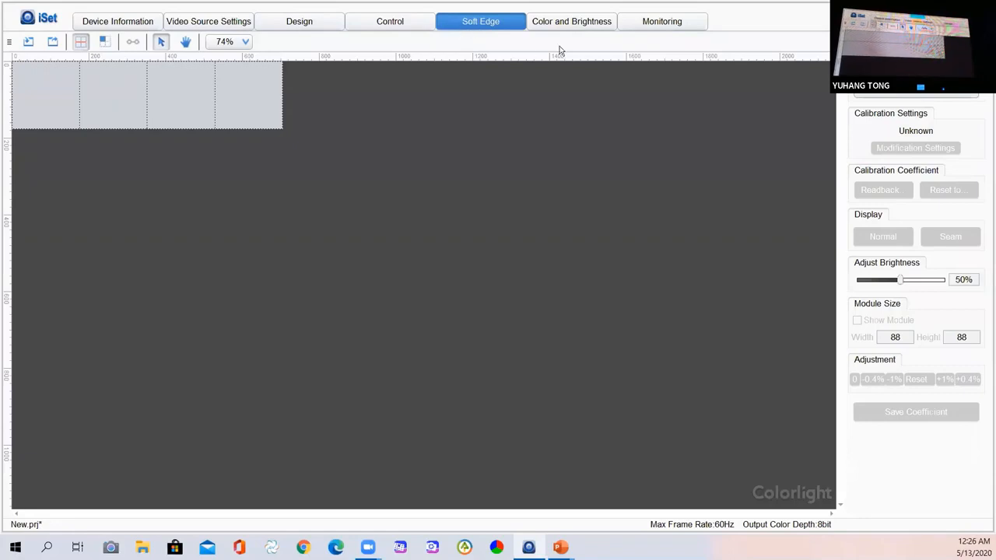
Select 2.X16(Sender 2) as the calibration sender and detect its receivers' calibration status.
click(961, 74)
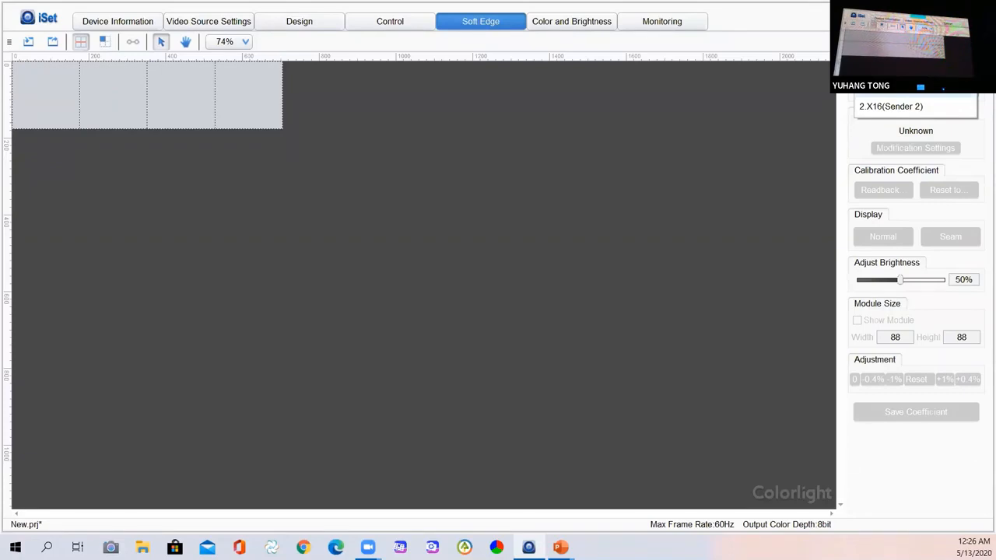
click(914, 108)
click(916, 76)
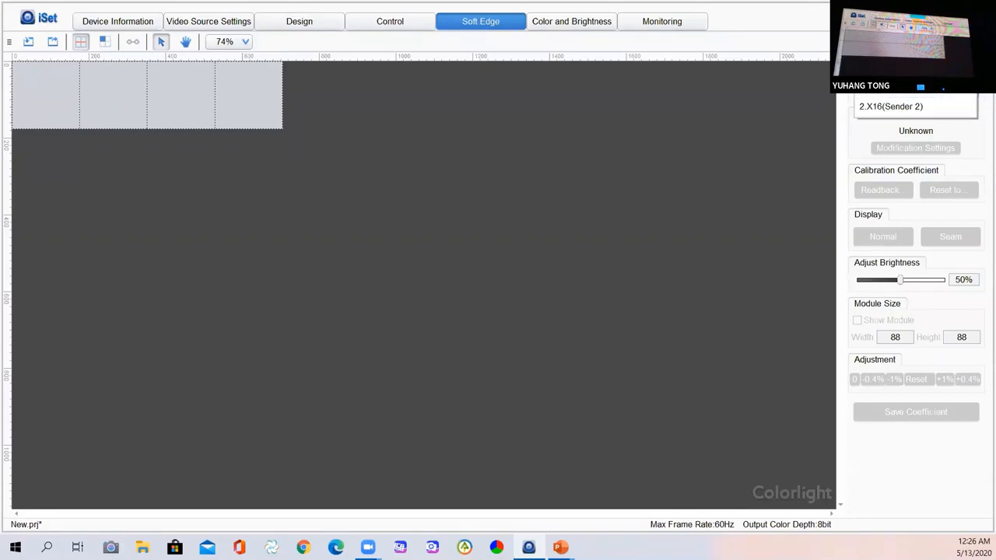
click(914, 107)
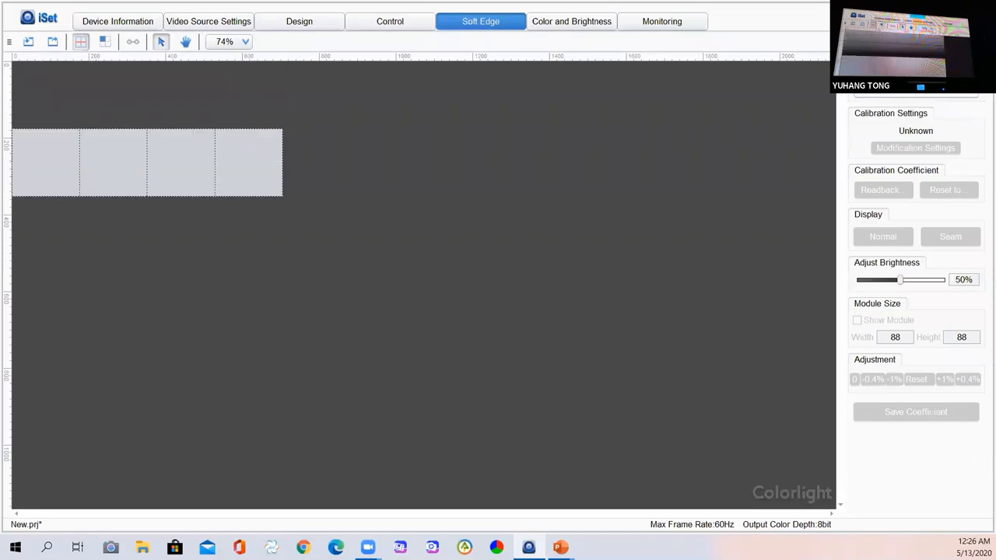
click(916, 88)
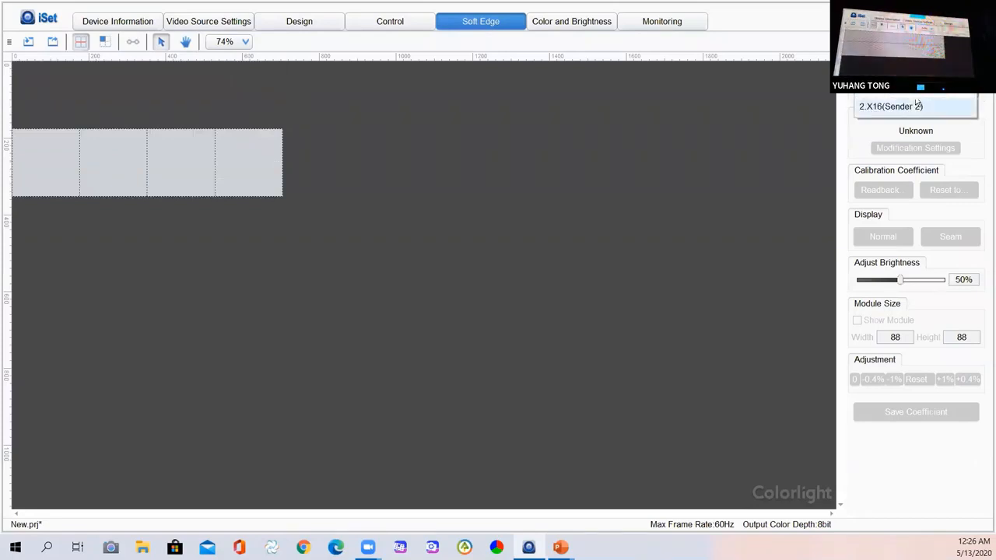
click(915, 106)
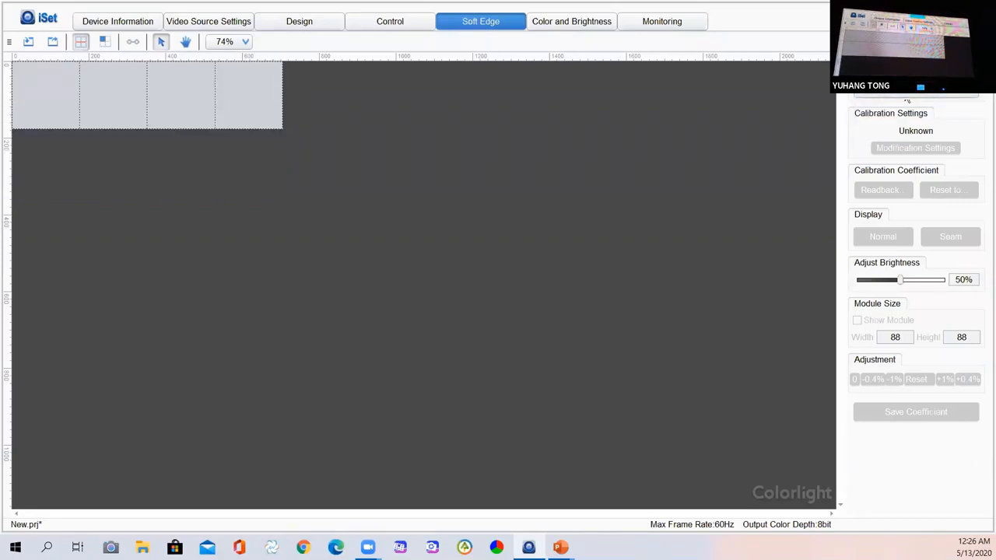
click(910, 89)
click(912, 106)
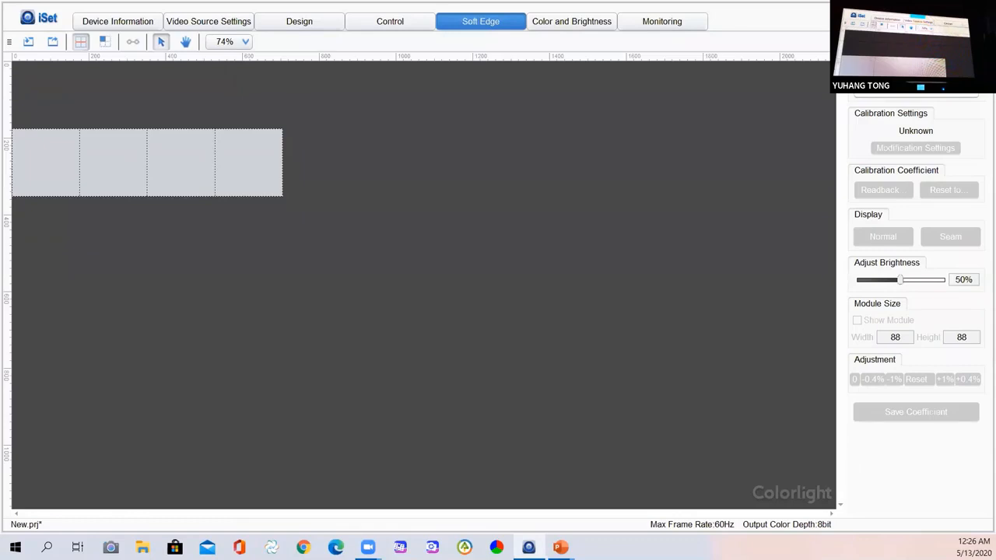
click(916, 90)
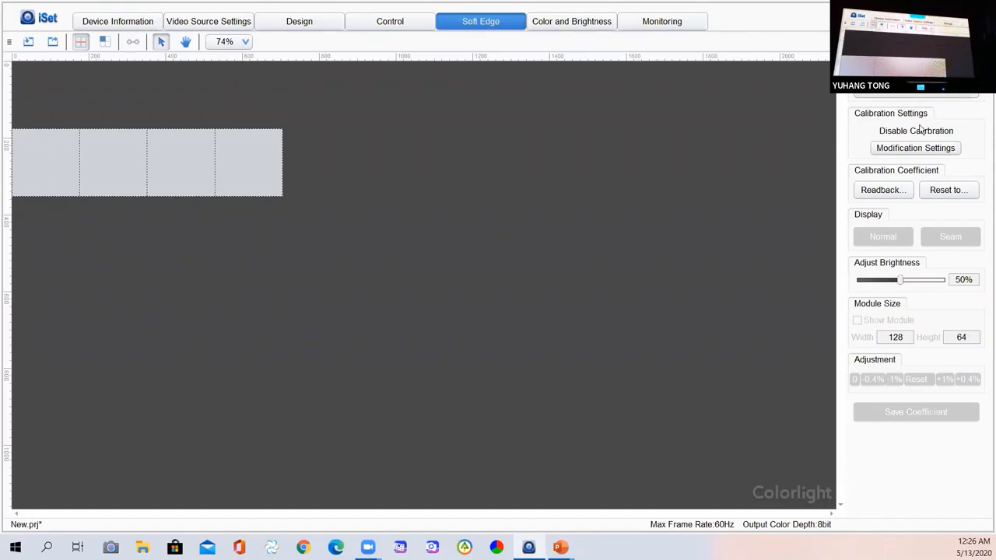
Enable Brightness (from Receiver) under Modification Settings and acknowledge the success message.
click(906, 148)
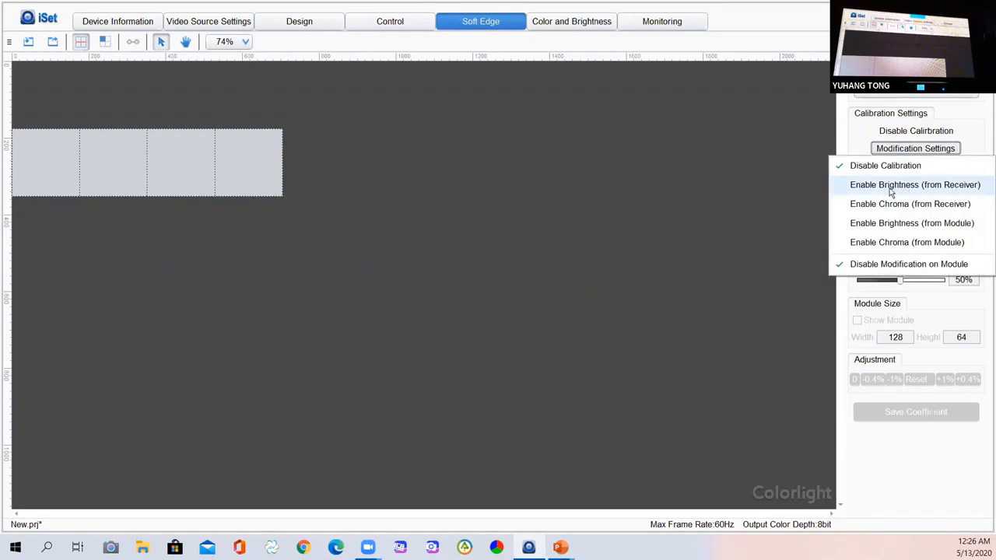
click(891, 186)
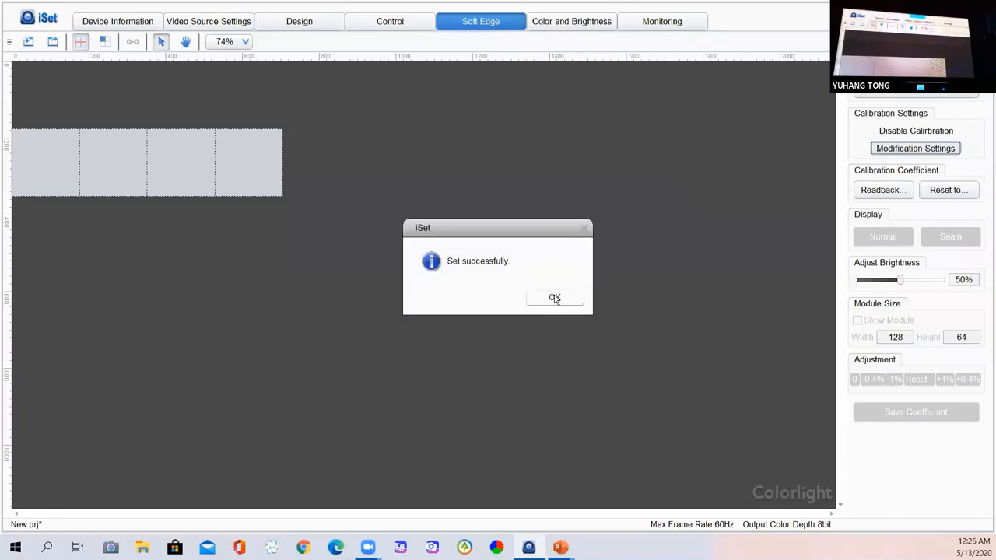
click(554, 298)
click(891, 149)
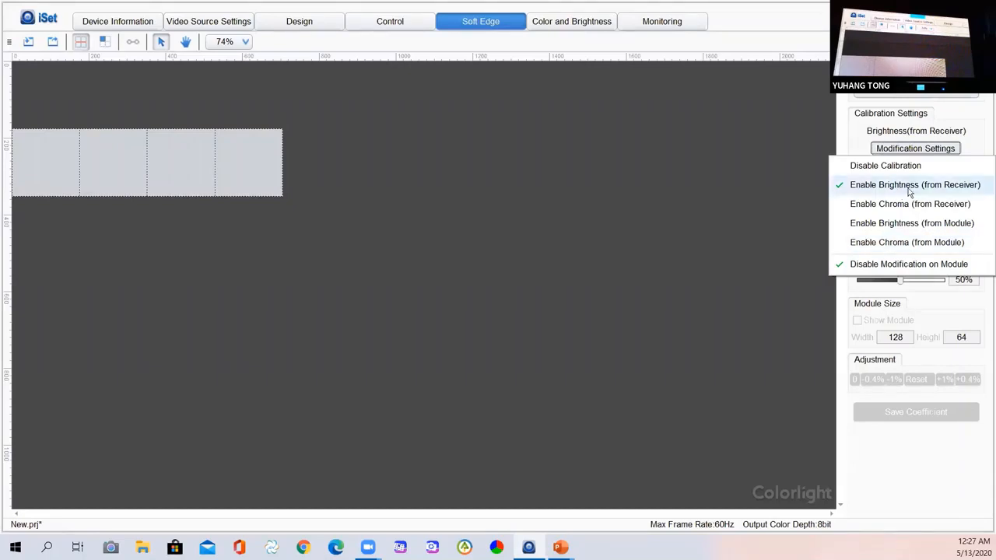
Reapply receiver brightness calibration, read coefficients back from the receiver, and view the Reset to options.
click(937, 192)
key(Return)
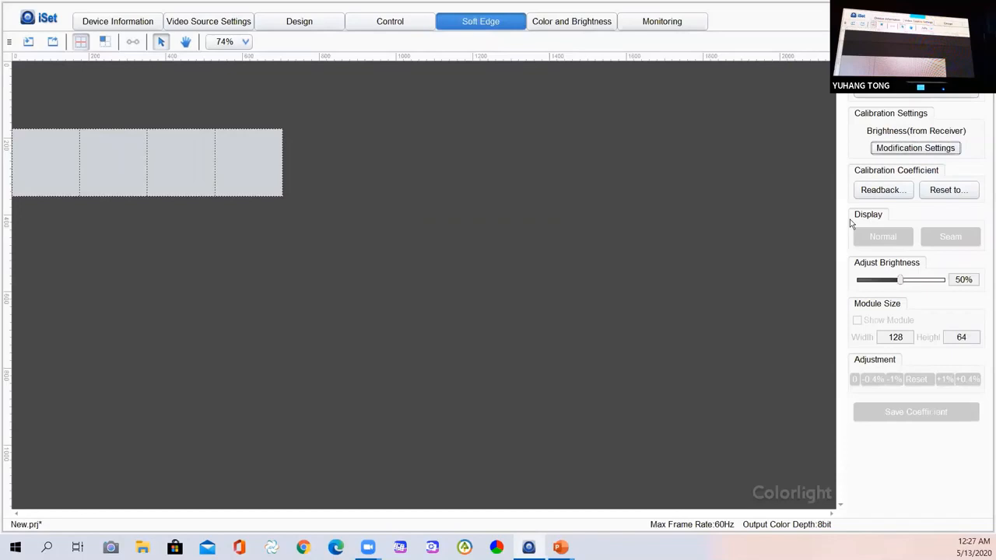
click(899, 194)
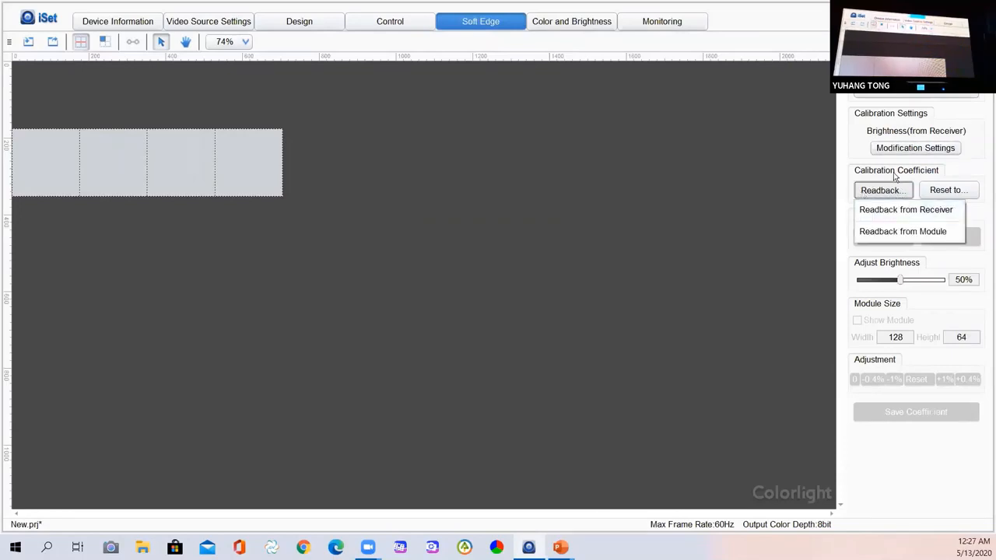
click(905, 213)
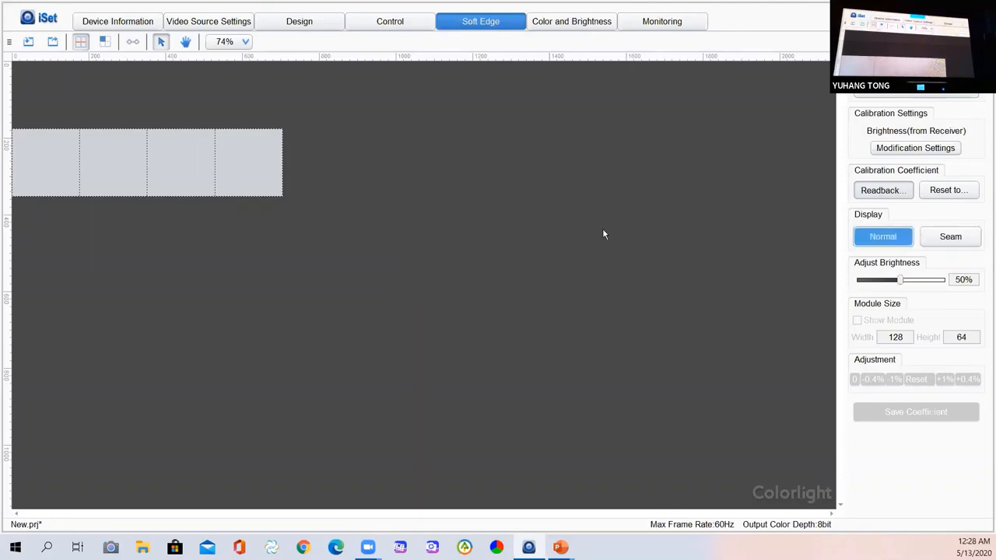
click(948, 192)
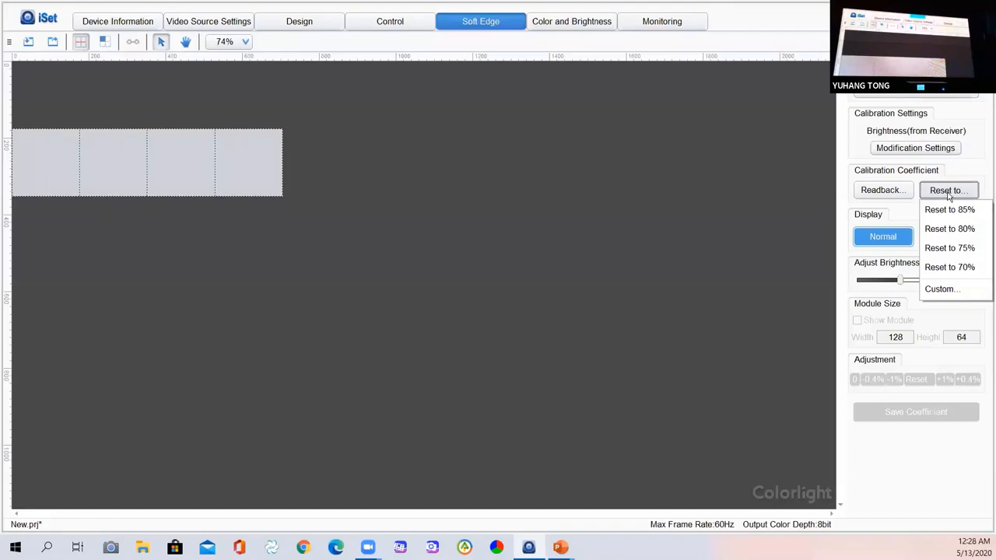
Switch the display to Seam mode, keeping the brightness at 50%.
click(887, 191)
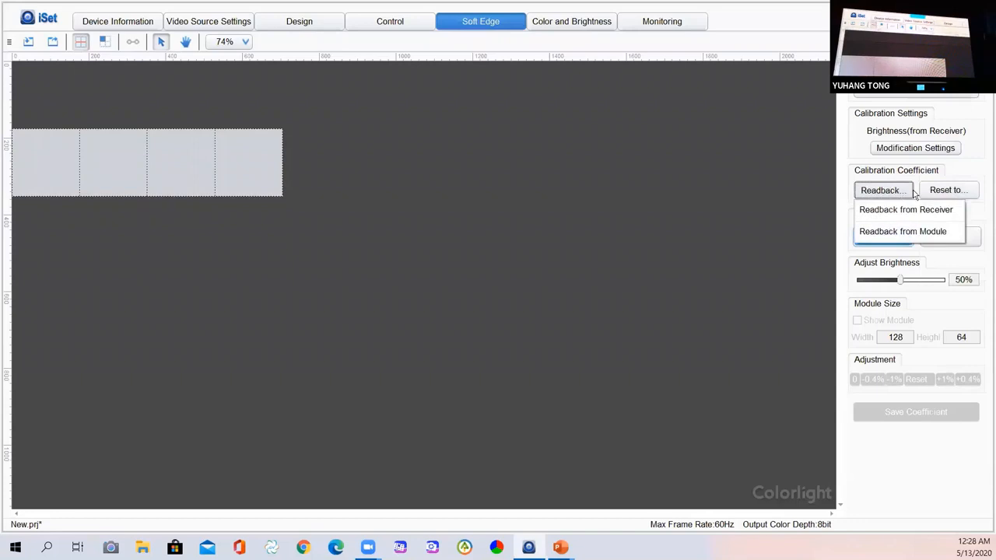
click(946, 243)
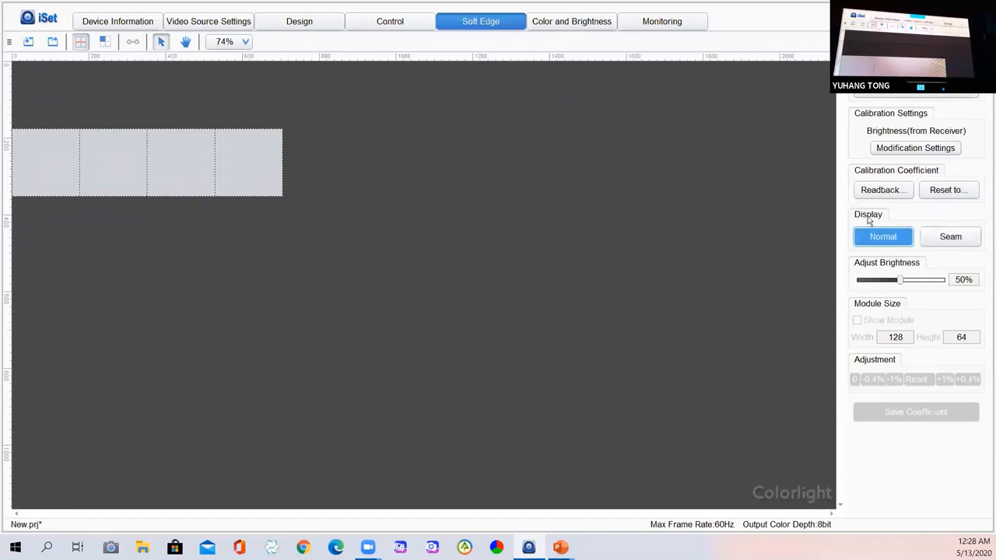
click(955, 239)
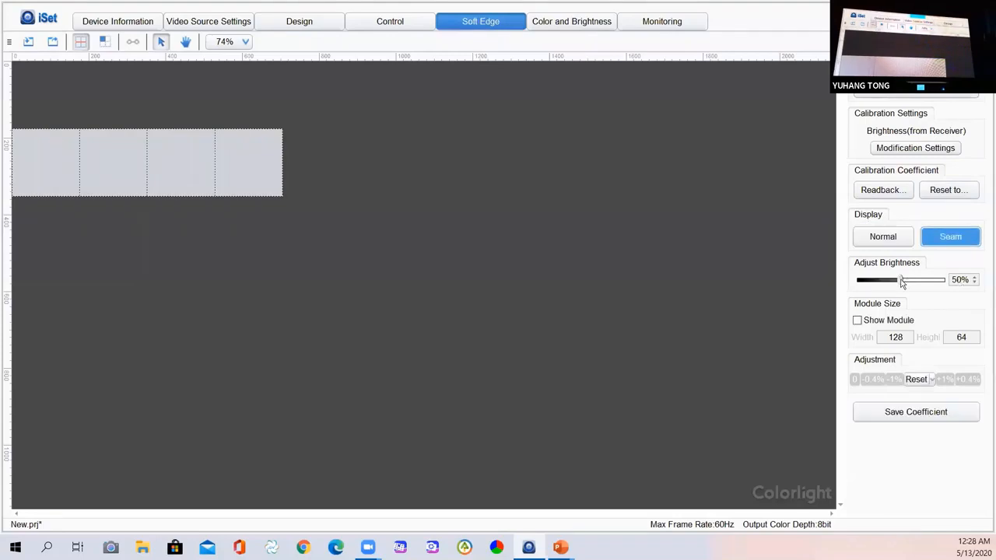
mouse_move(901, 281)
mouse_down()
mouse_move(922, 284)
mouse_move(899, 283)
mouse_up()
click(975, 277)
click(975, 284)
click(975, 278)
Turn on Show Module and set the module width and height to 44.
click(858, 323)
click(859, 323)
click(858, 322)
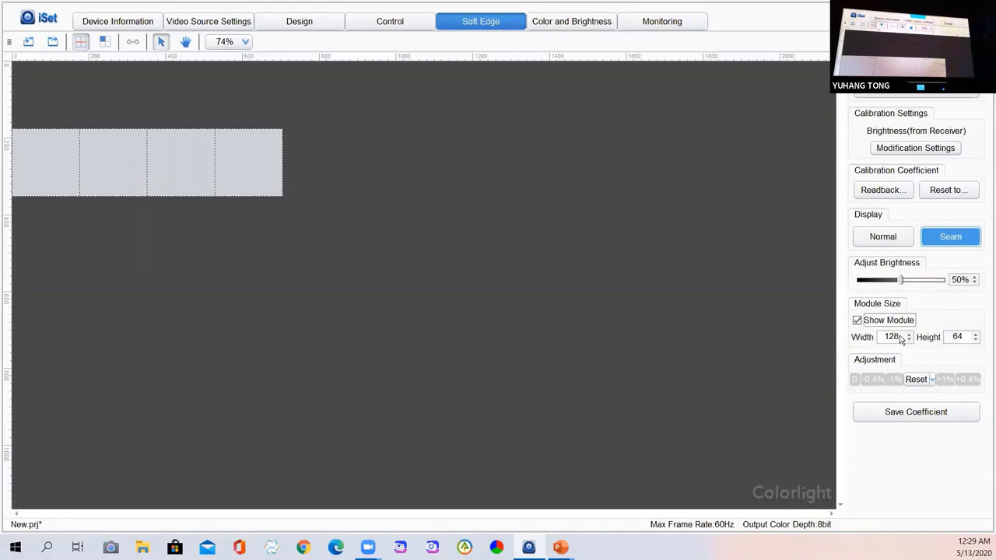
double_click(895, 338)
text(88)
key(Tab)
text(88)
double_click(897, 337)
text(44)
key(Tab)
text(44)
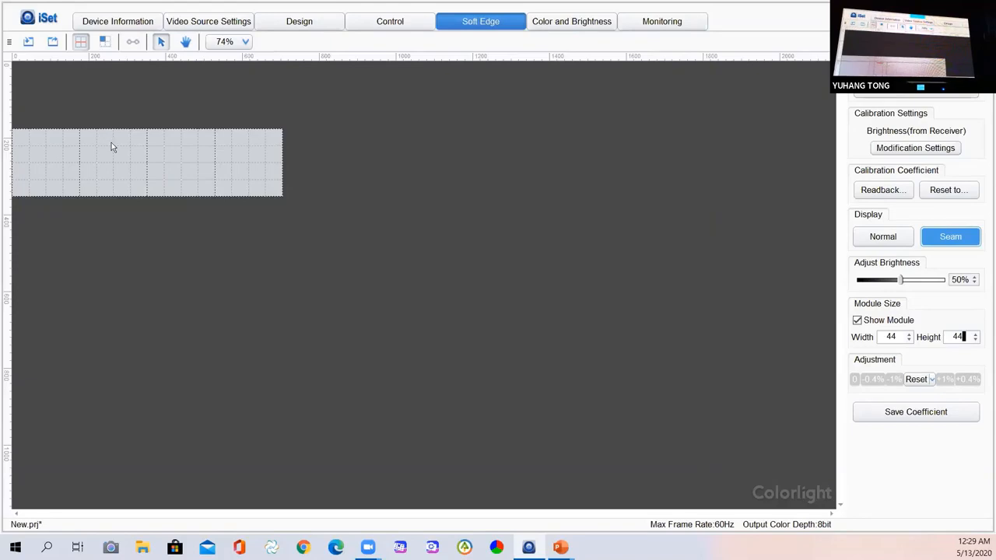
Select several horizontal seams along the row and join them into one continuous run.
click(111, 146)
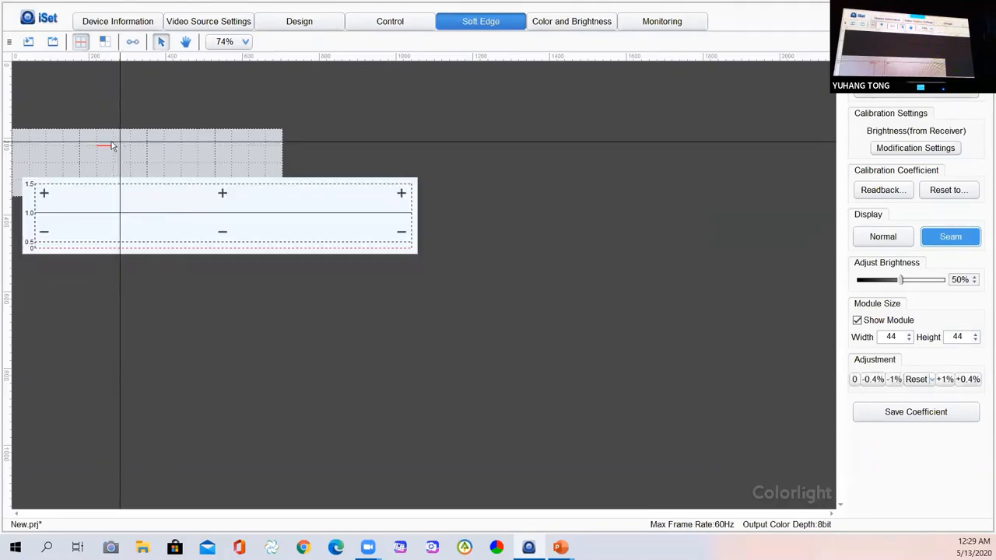
ctrl+click(153, 147)
ctrl+click(171, 146)
ctrl+click(120, 145)
ctrl+click(102, 147)
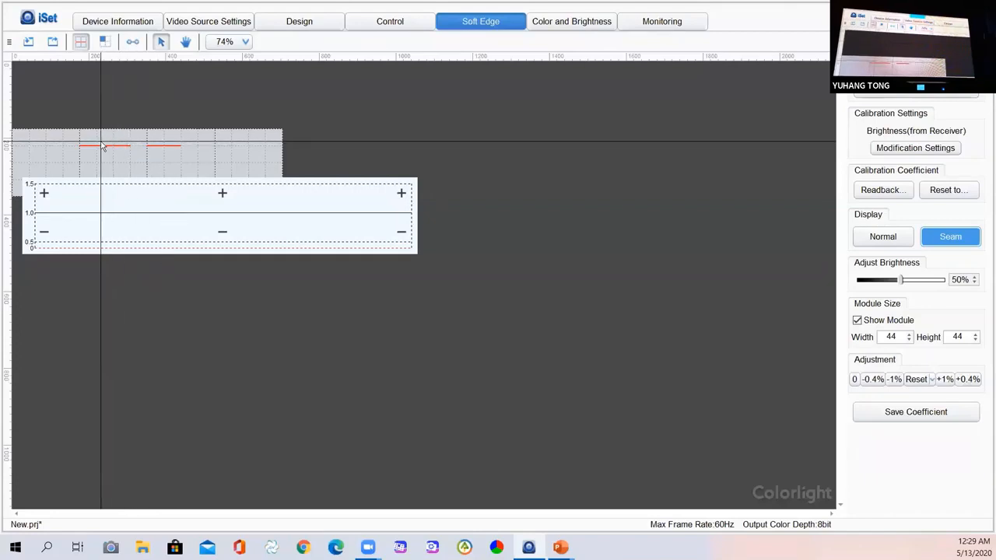
ctrl+click(138, 147)
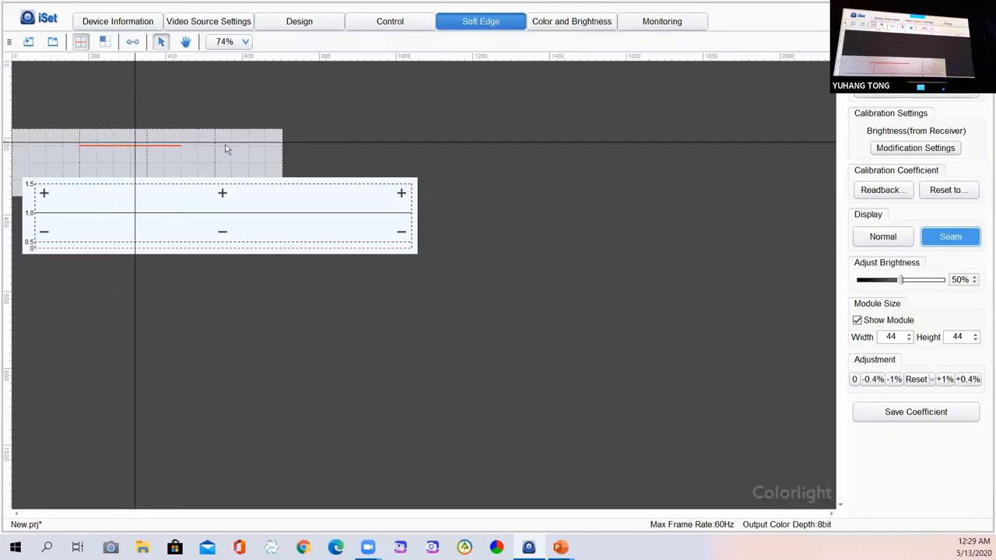
Adjust the joined horizontal seam's brightness, then lower its coefficient back to about 1.0.
click(222, 194)
click(222, 194)
click(222, 193)
click(222, 194)
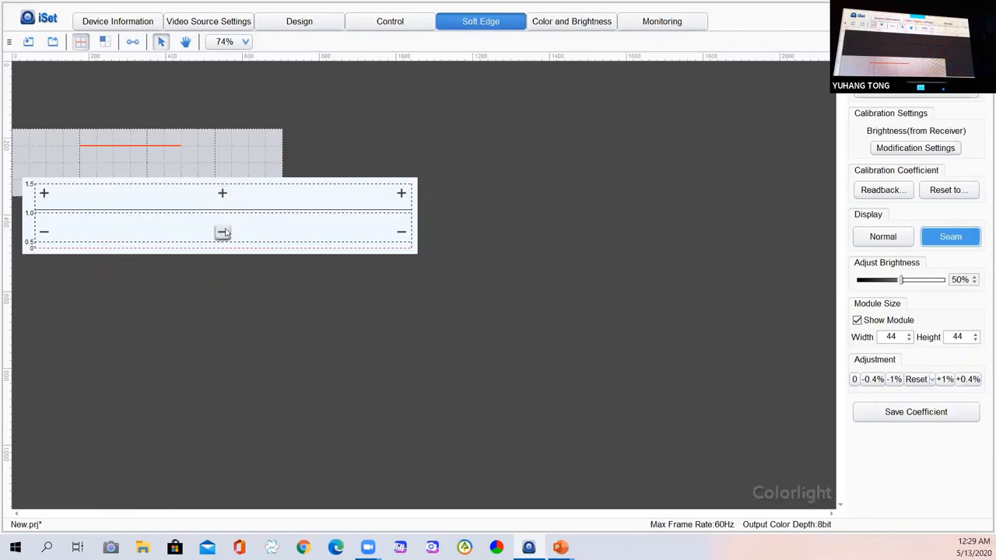
click(222, 232)
click(222, 232)
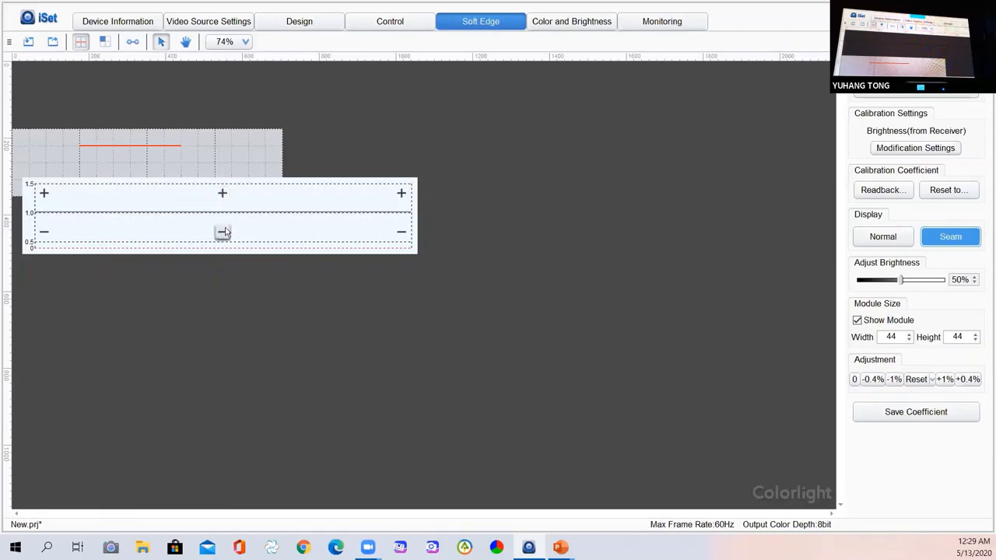
click(223, 232)
click(223, 231)
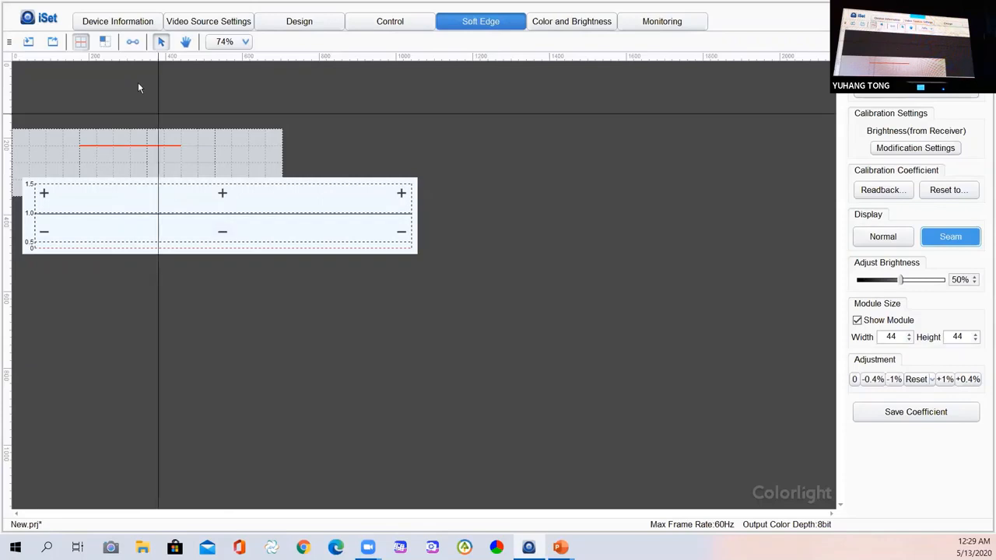
Shorten the seam's section line by pulling both endpoints inward, then deselect the seam.
click(134, 42)
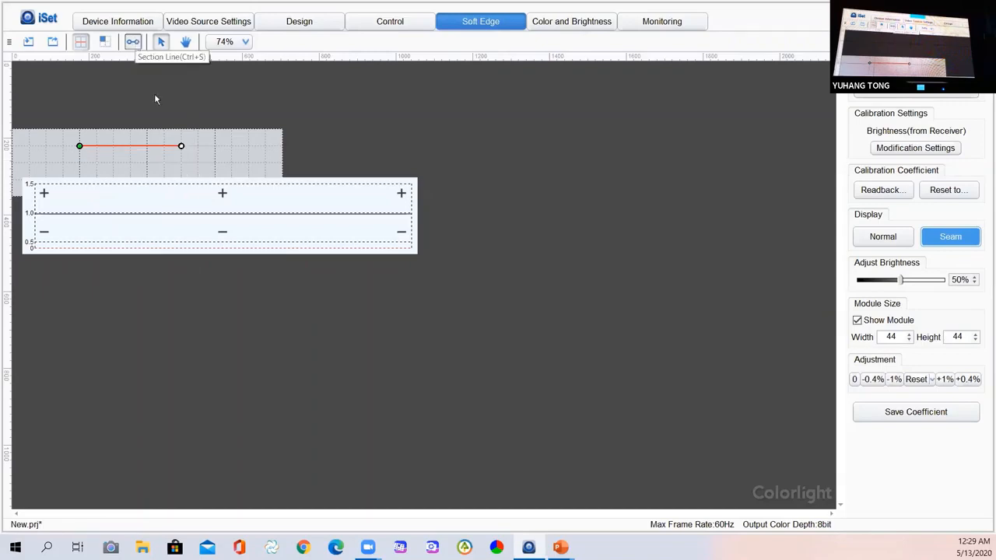
drag(180, 147, 131, 146)
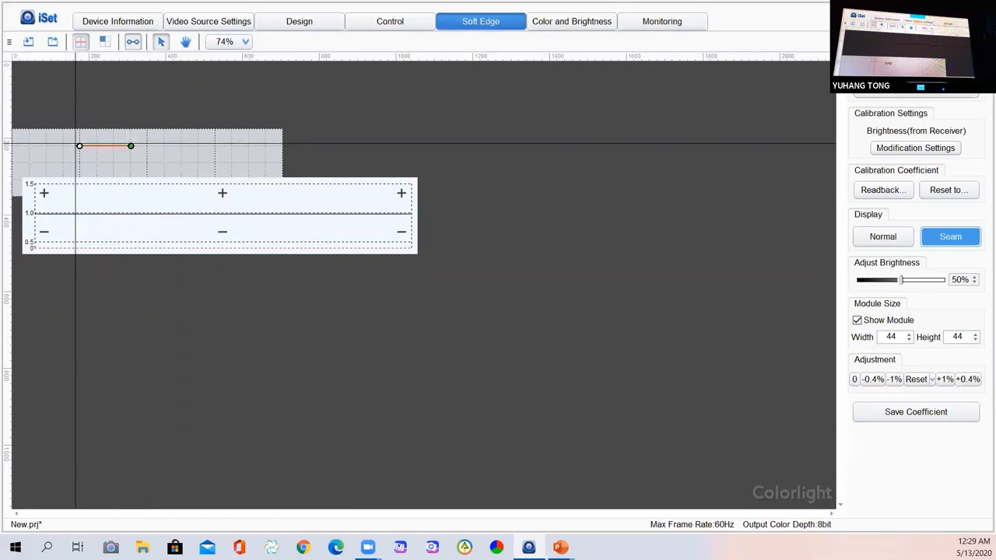
drag(79, 147, 125, 146)
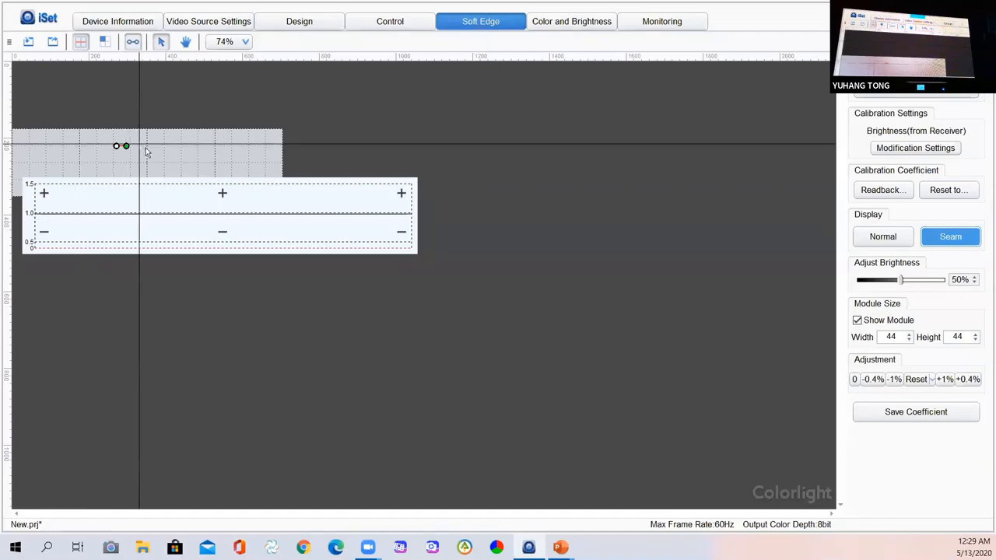
click(170, 145)
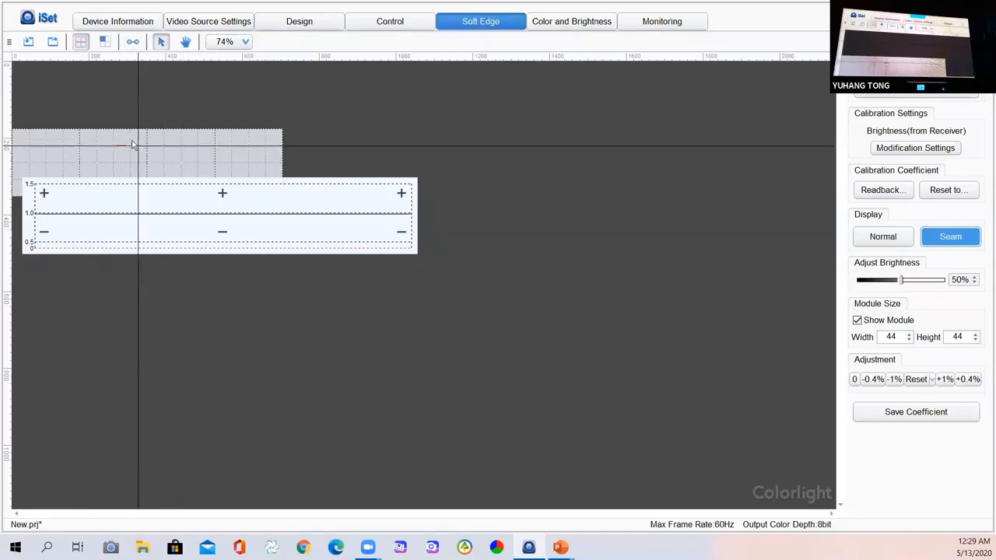
click(372, 141)
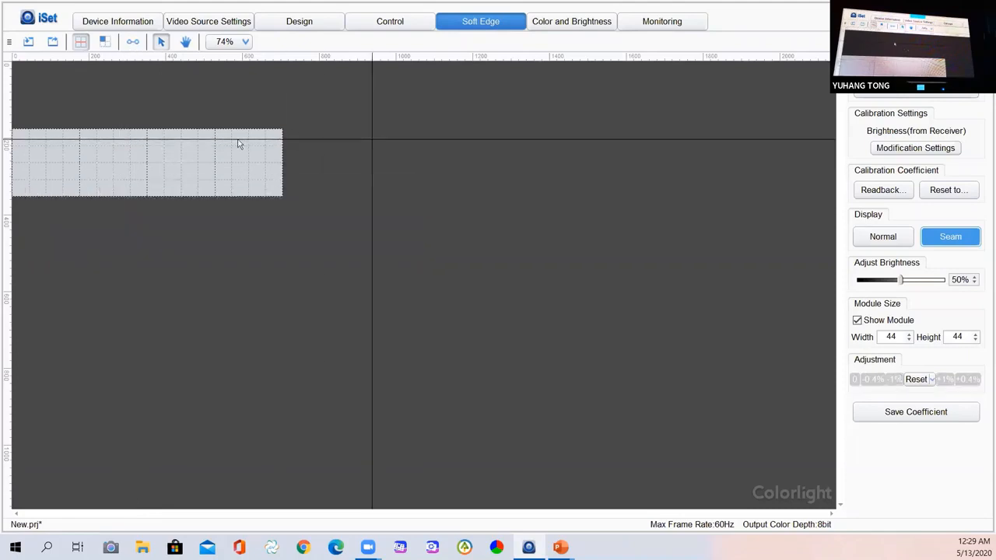
In Select Cabinets mode, click back and forth through the four cabinets, ending on the second.
click(106, 46)
click(124, 161)
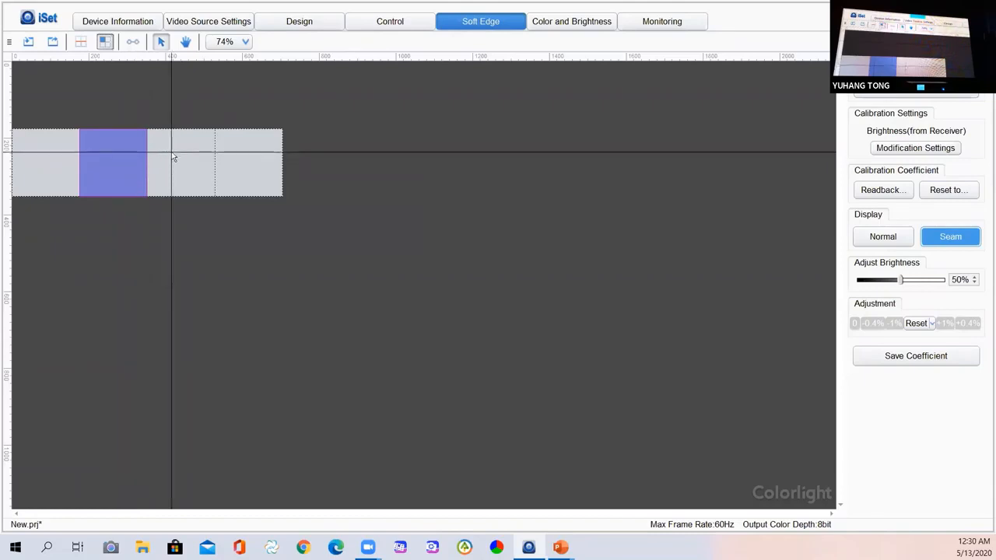
click(172, 155)
click(239, 156)
click(187, 156)
click(116, 158)
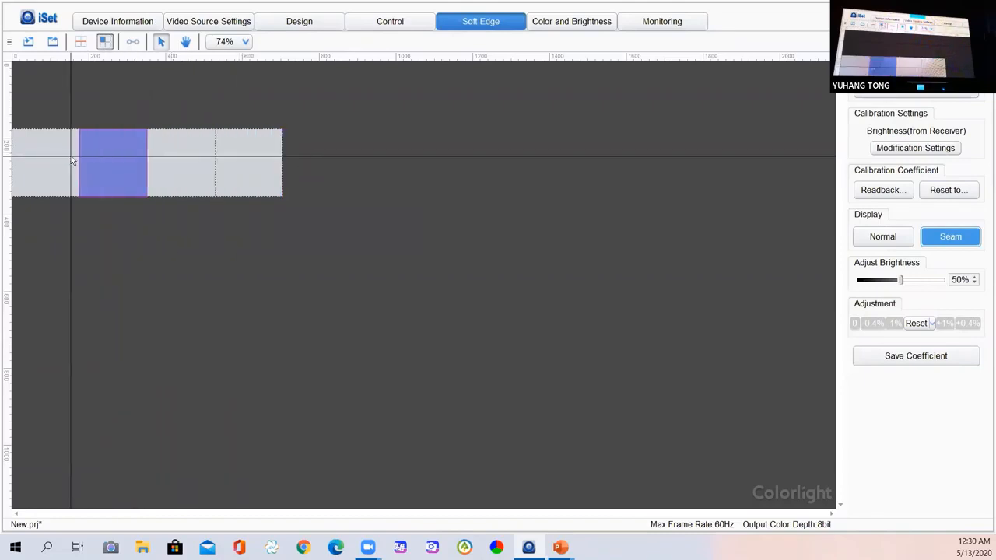
click(71, 158)
click(122, 158)
click(199, 162)
click(240, 158)
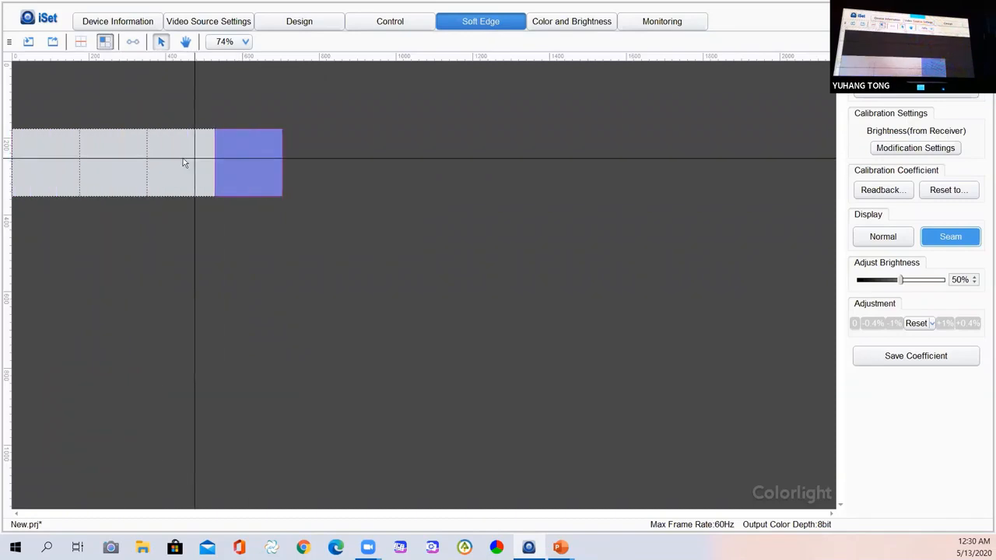
click(179, 160)
click(119, 164)
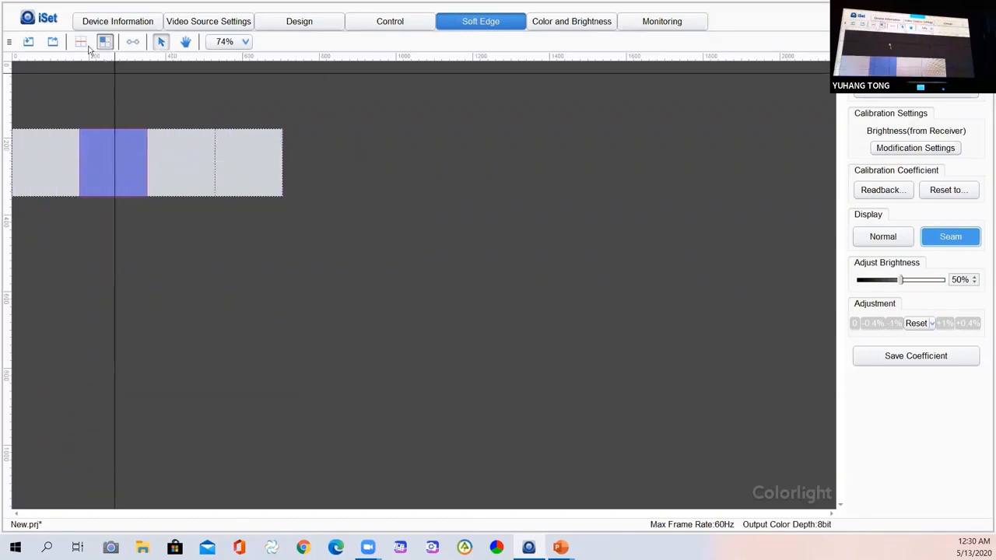
Return to seam editing with the module grid and select the first vertical seam.
click(81, 42)
click(87, 58)
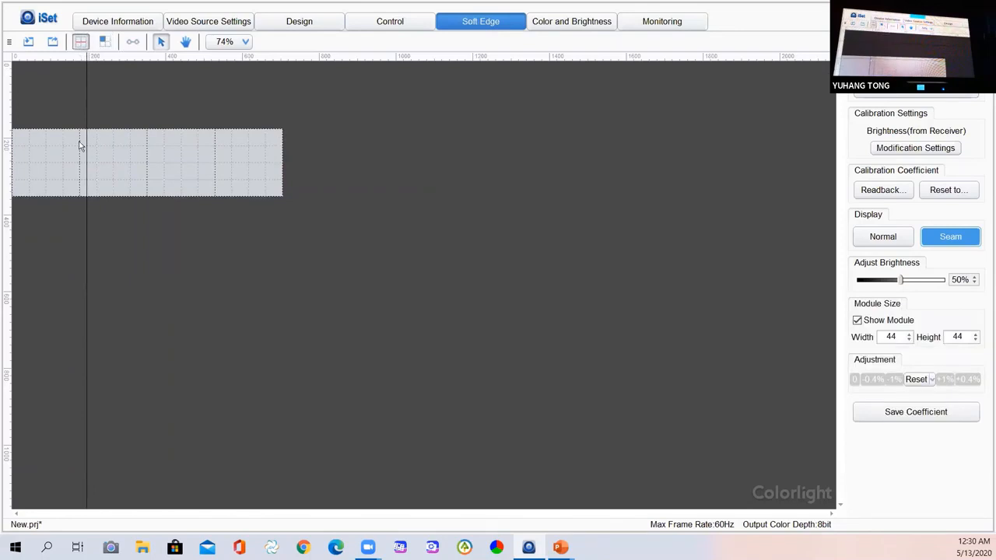
click(83, 175)
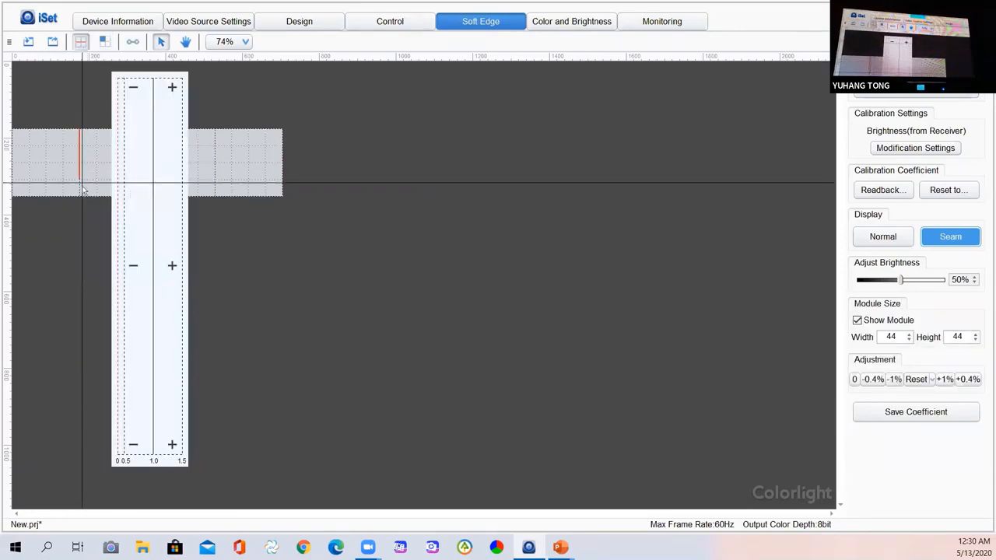
Fine-tune that seam's coefficient with three decreases and five increases, then show the Reset options.
click(133, 266)
click(132, 266)
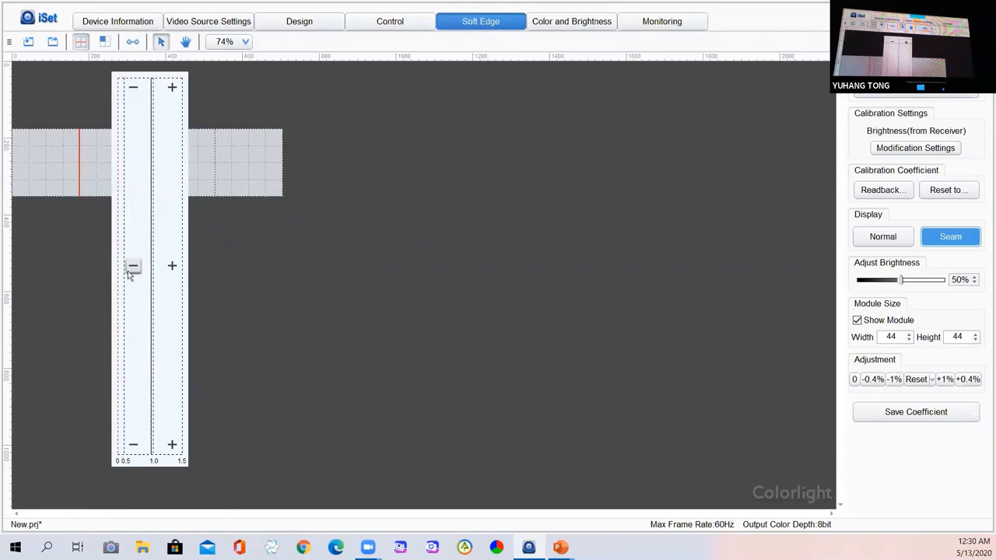
click(132, 266)
click(172, 266)
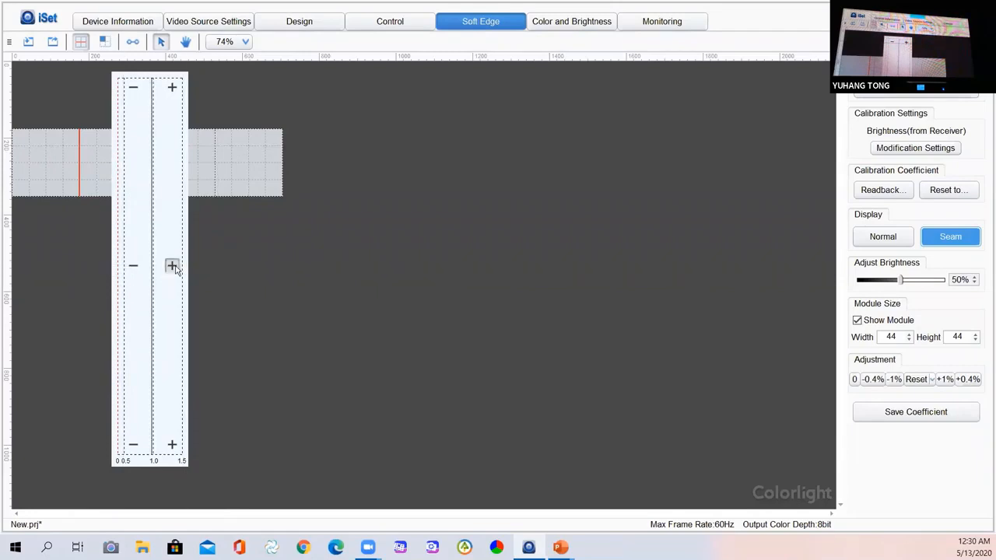
click(172, 266)
click(172, 266)
click(173, 267)
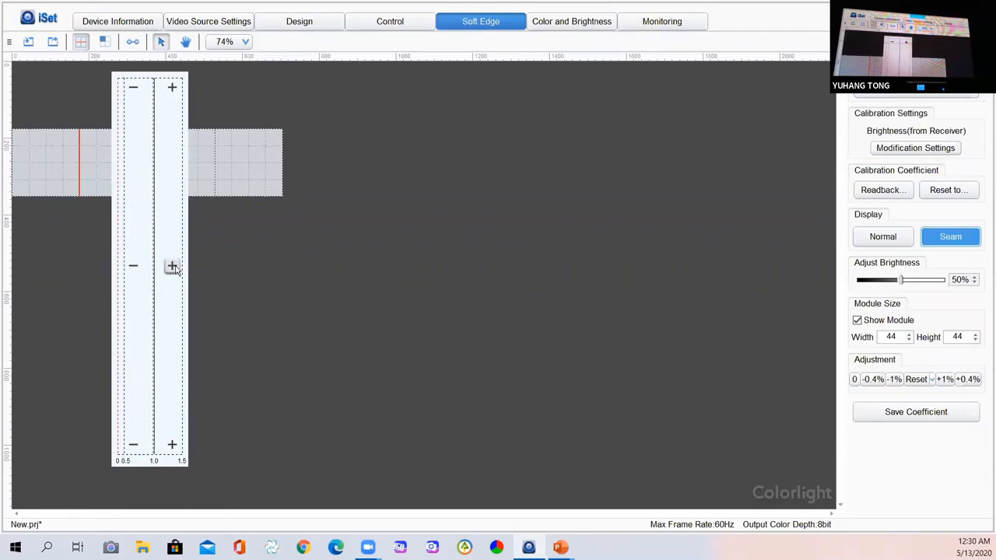
click(174, 267)
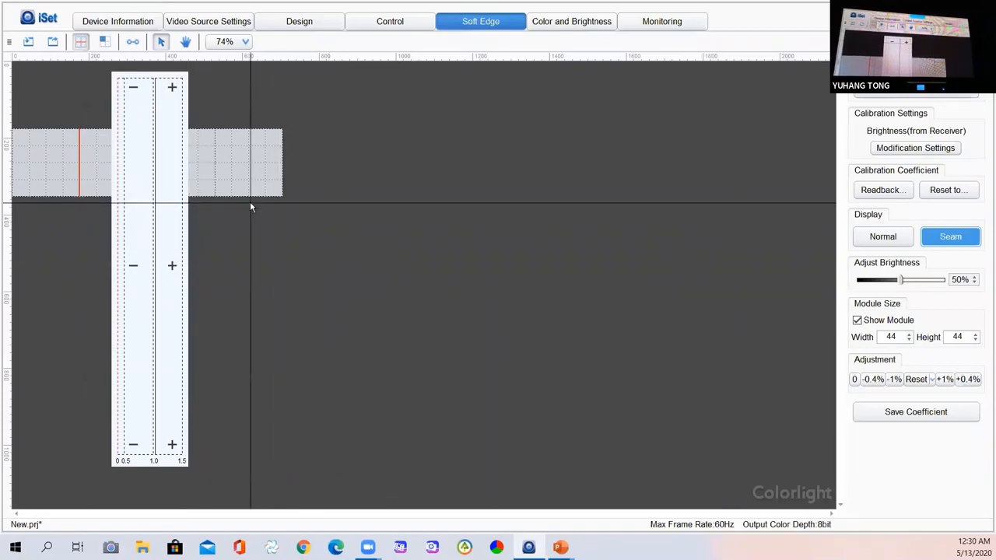
click(932, 380)
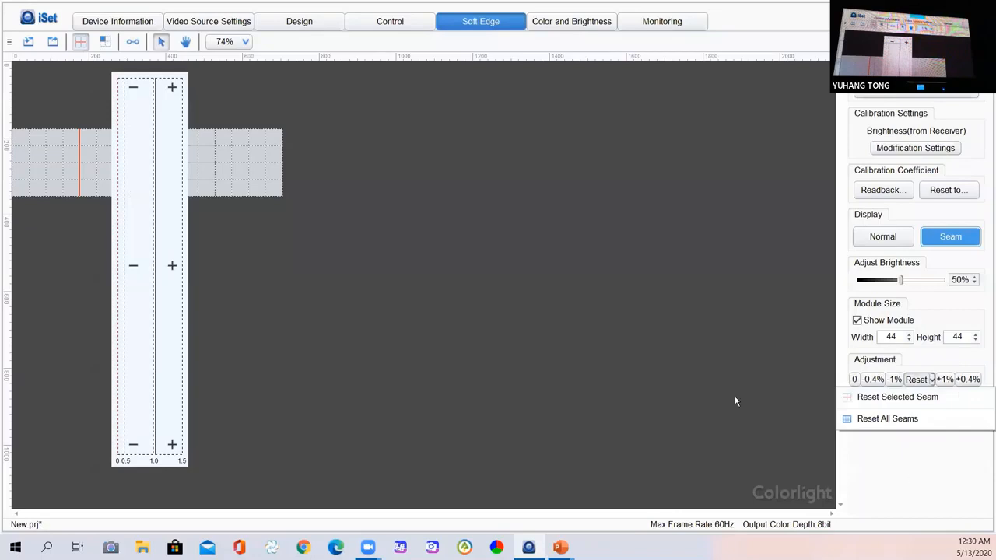
Close the Reset dropdown and deselect the vertical seam on the canvas.
click(674, 366)
click(674, 365)
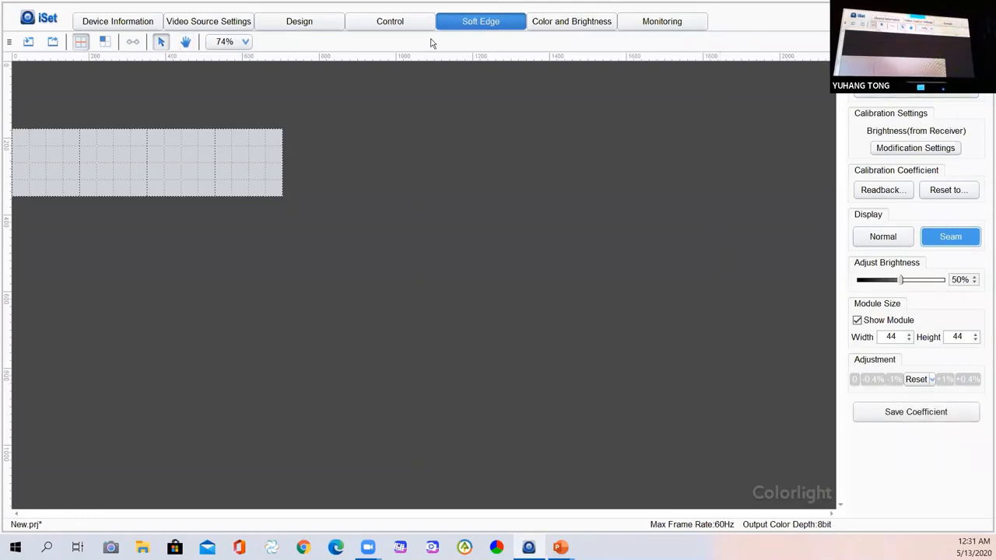
In Settings > Software Features, enable Show Advanced Soft Edge in place of Show Soft Edge.
click(28, 17)
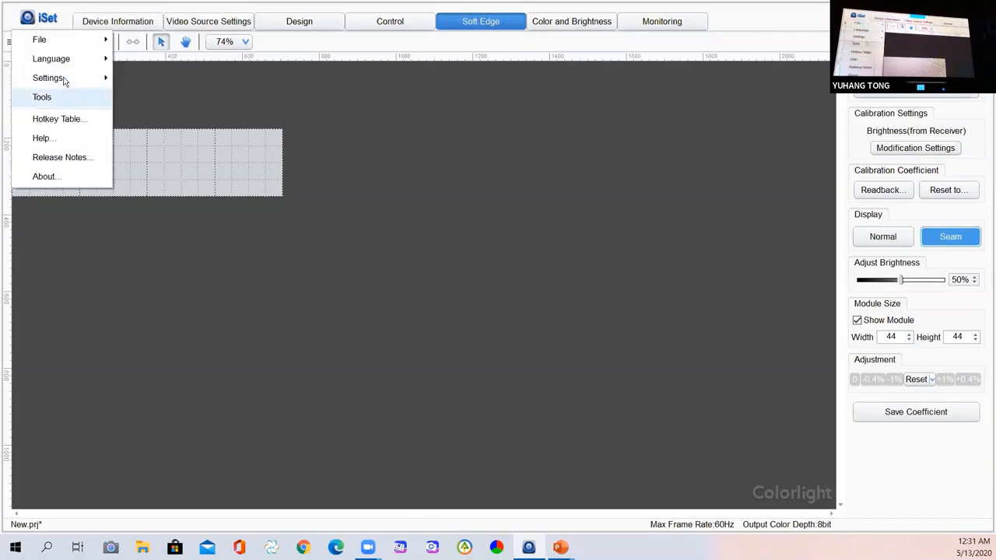
mouse_move(66, 78)
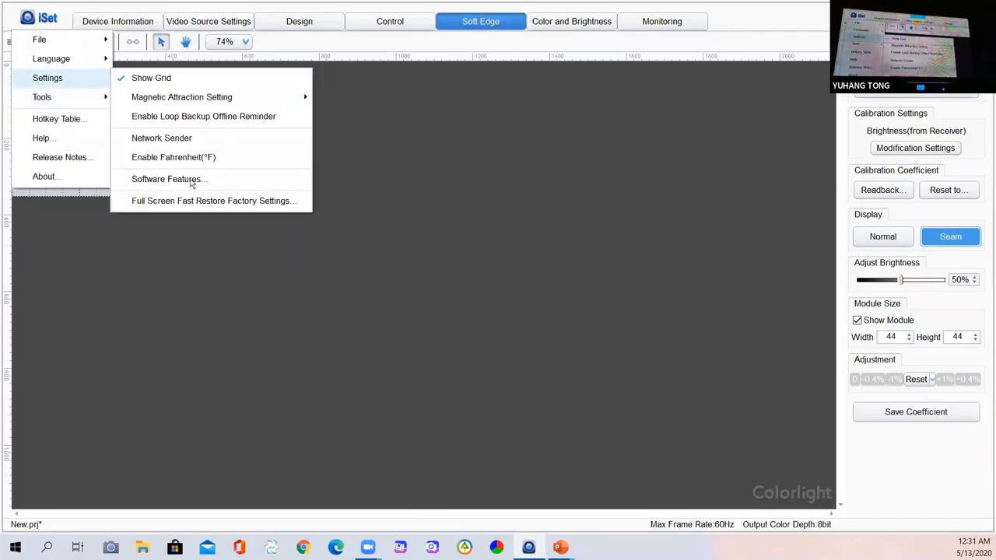
click(199, 179)
click(442, 221)
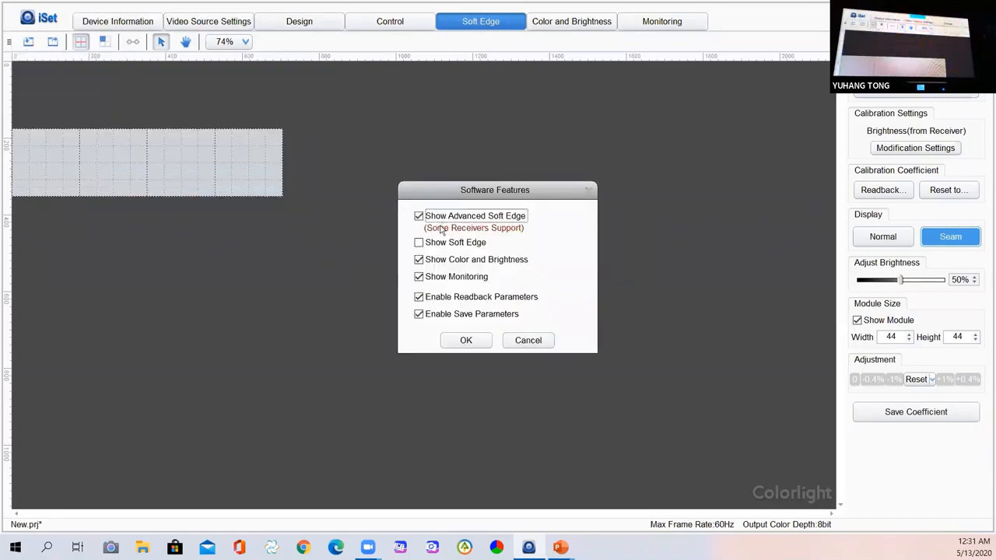
click(478, 343)
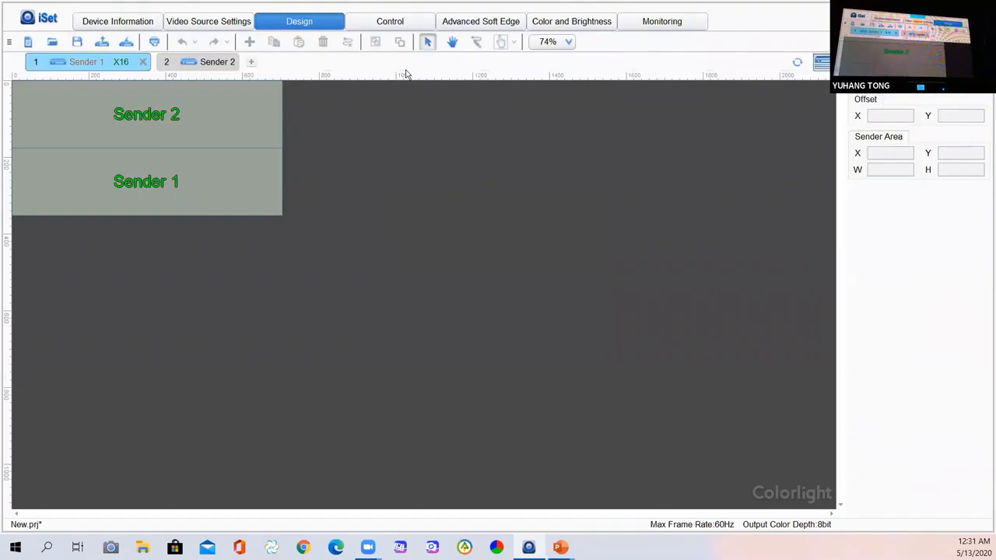
On the Advanced Soft Edge page, read screen information, set calibration to disabled, and re-read it.
click(490, 22)
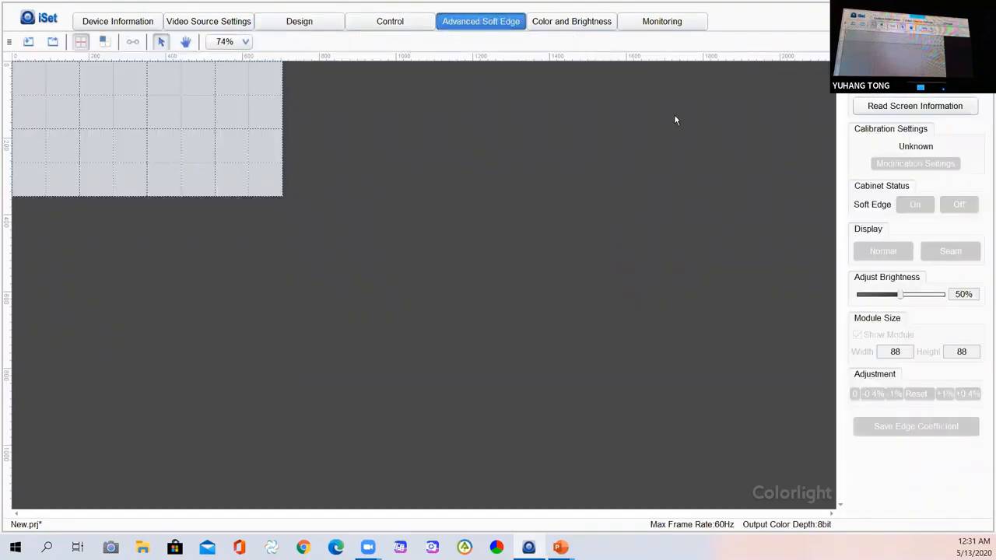
click(914, 108)
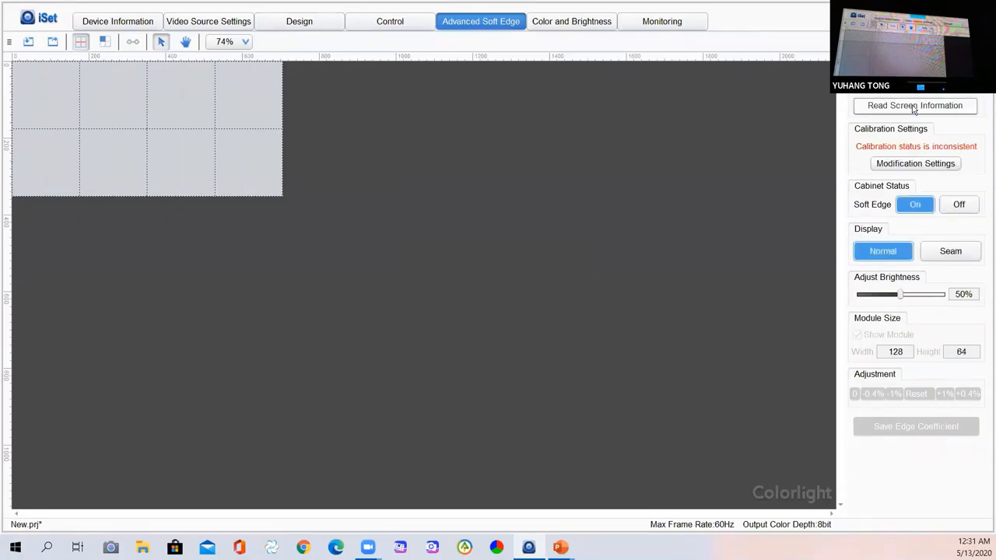
click(915, 164)
click(887, 183)
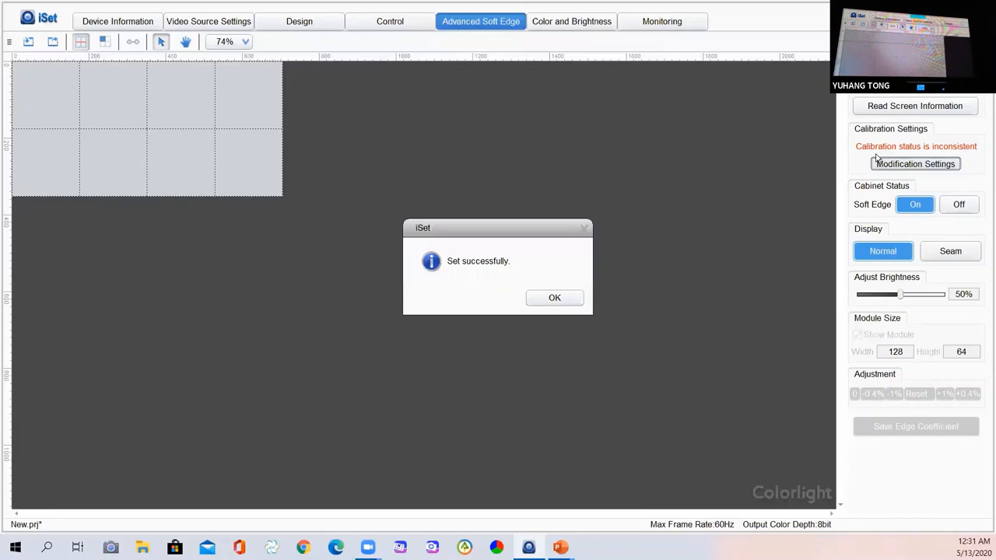
click(554, 299)
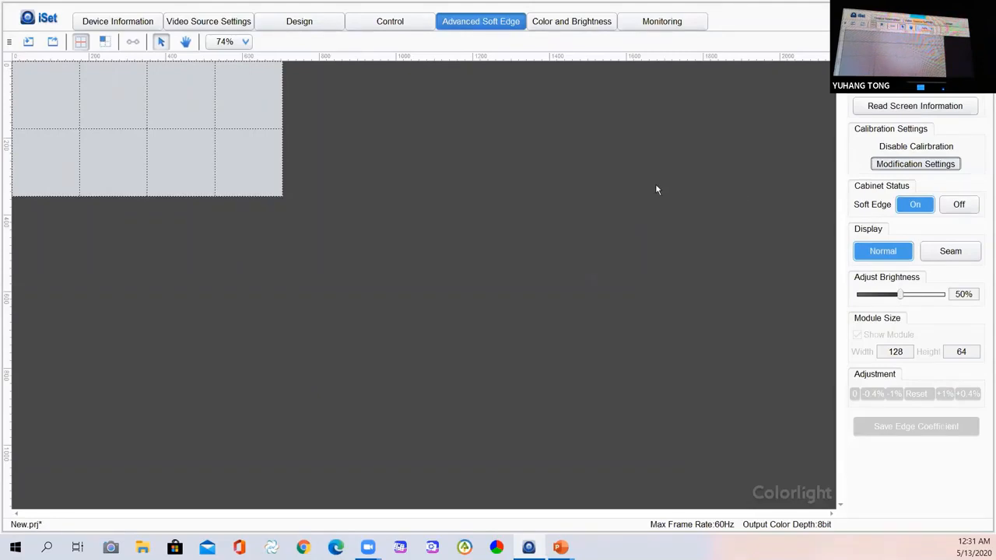
click(918, 106)
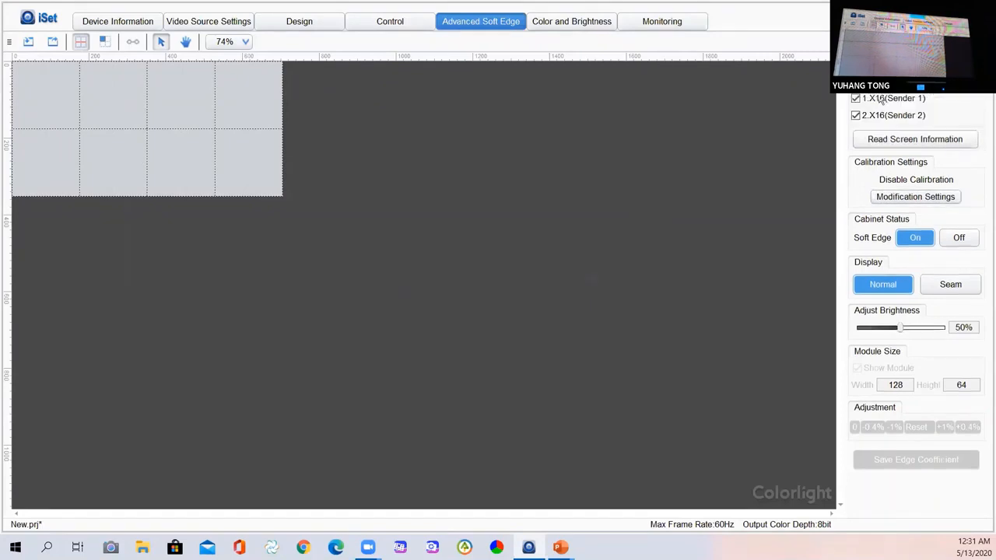
Toggle Sender 1 and Sender 2 cabinets off and back on, then re-read screen information.
click(856, 99)
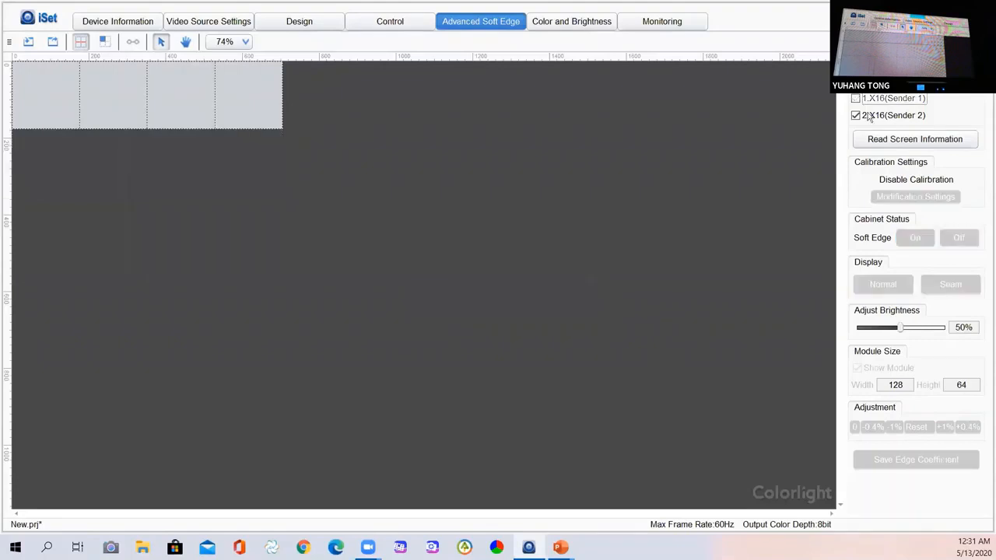
click(856, 98)
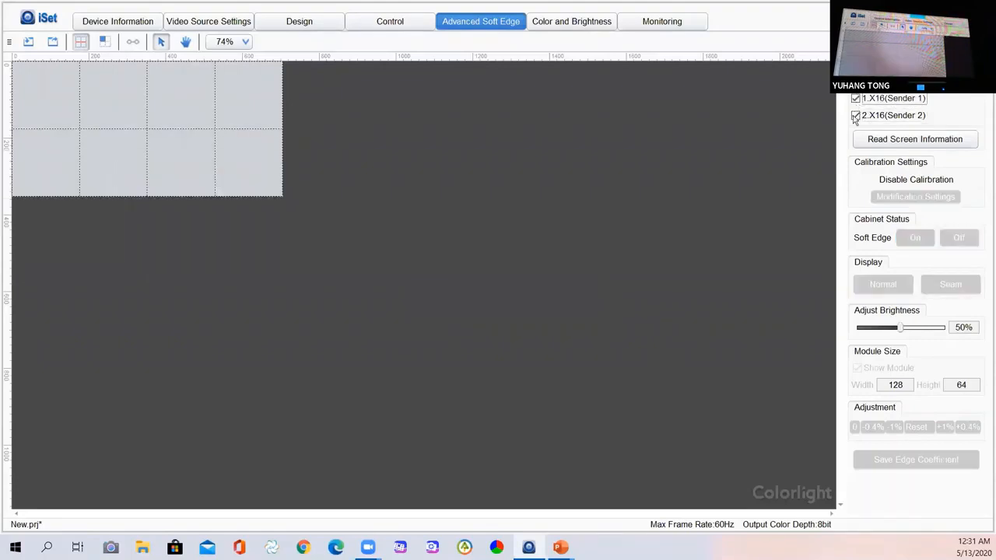
click(856, 116)
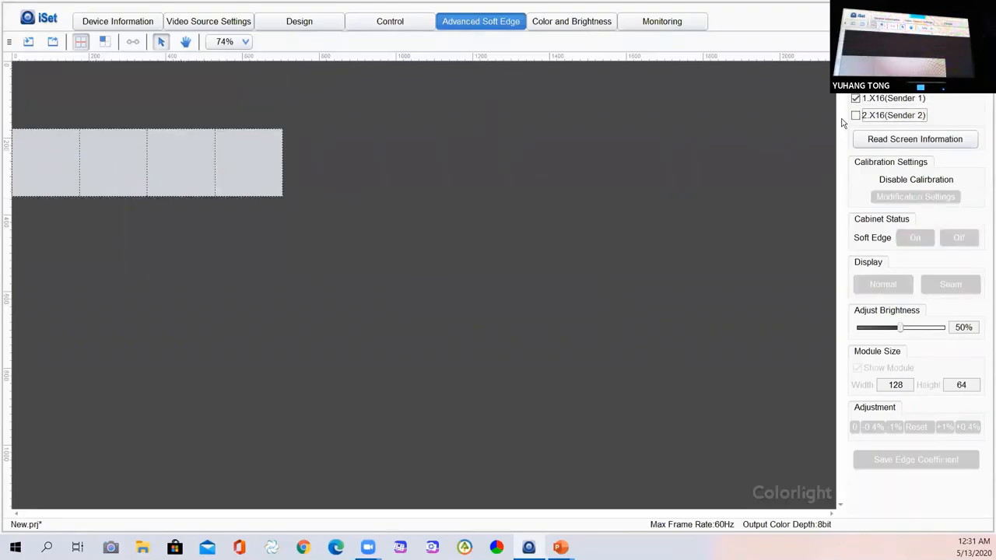
click(858, 99)
click(856, 115)
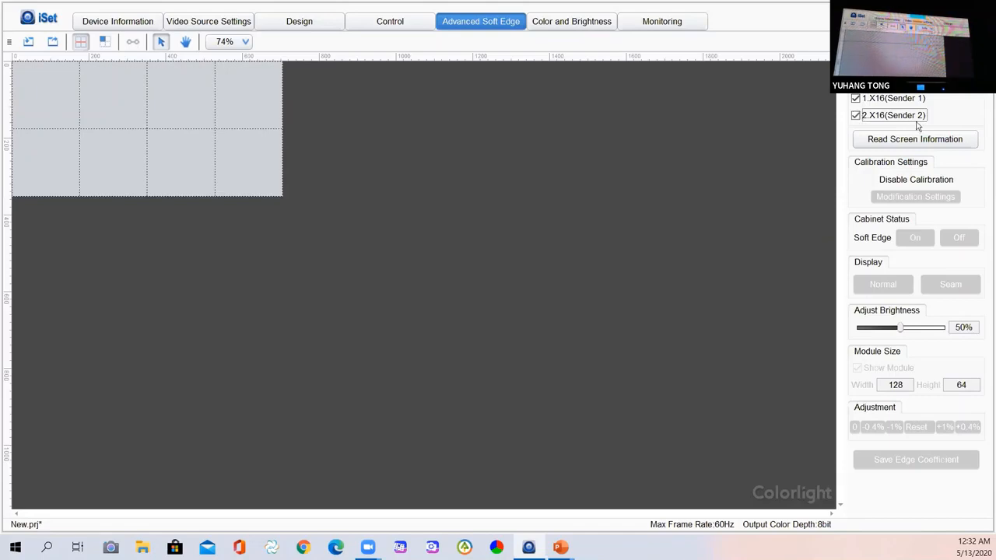
click(899, 143)
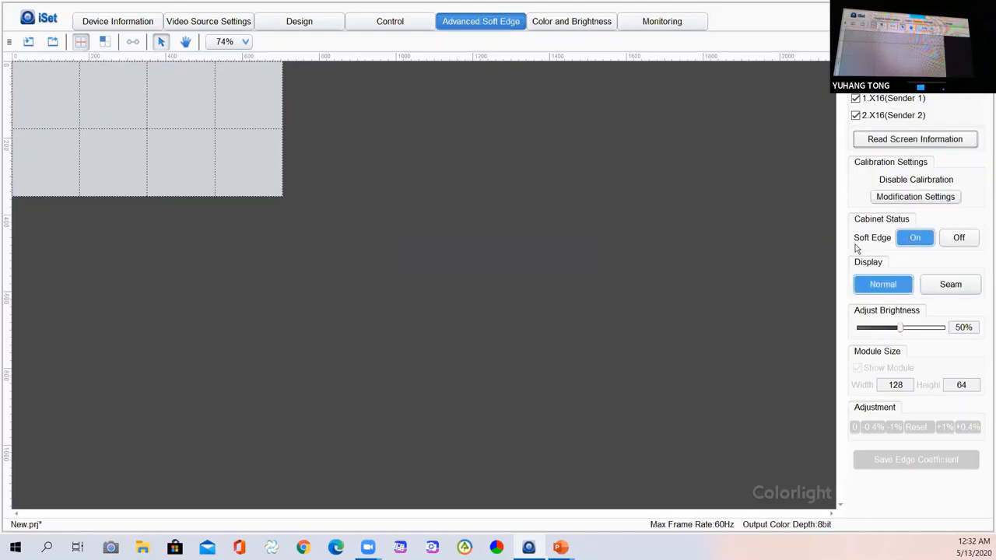
Switch to Seam display, confirm the prompt, and return Adjust Brightness to 50%.
click(949, 288)
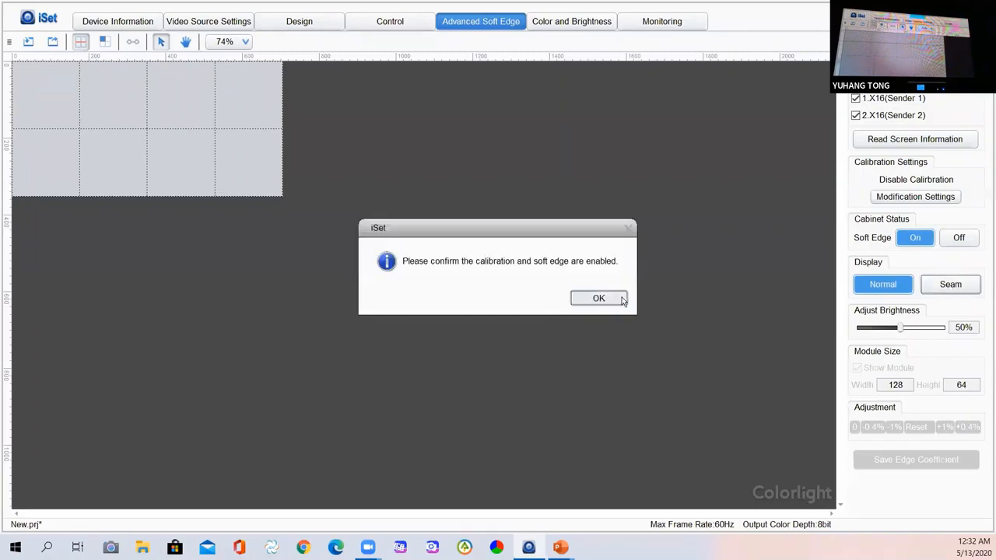
click(623, 297)
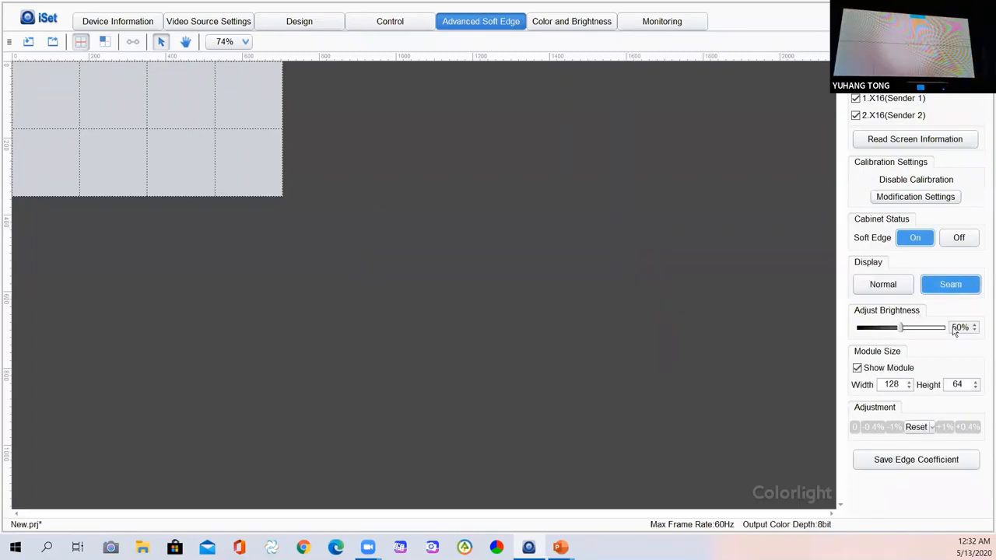
mouse_move(894, 329)
mouse_down()
mouse_move(927, 330)
mouse_move(867, 335)
mouse_move(906, 335)
mouse_up()
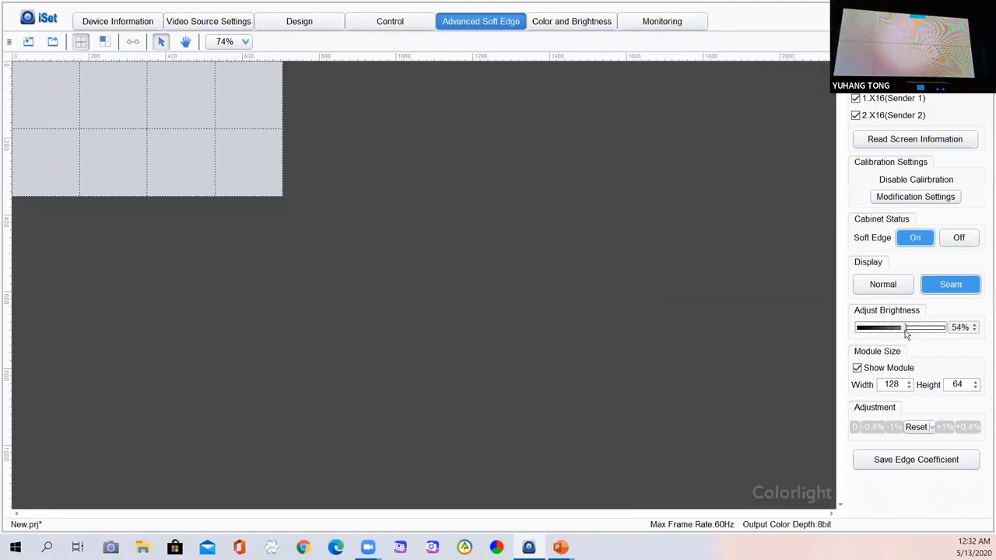
click(973, 331)
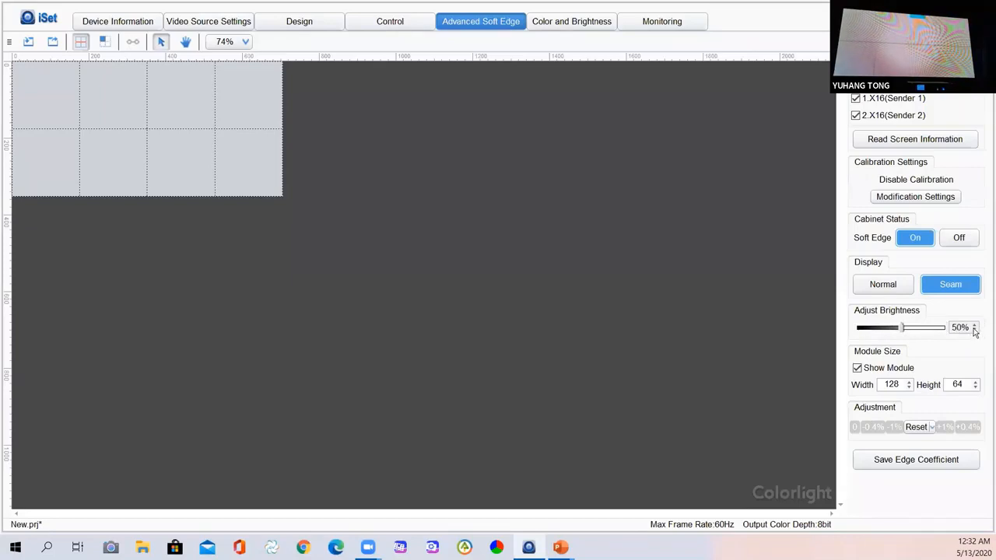
Set the Module Size width and height both to 88.
double_click(889, 385)
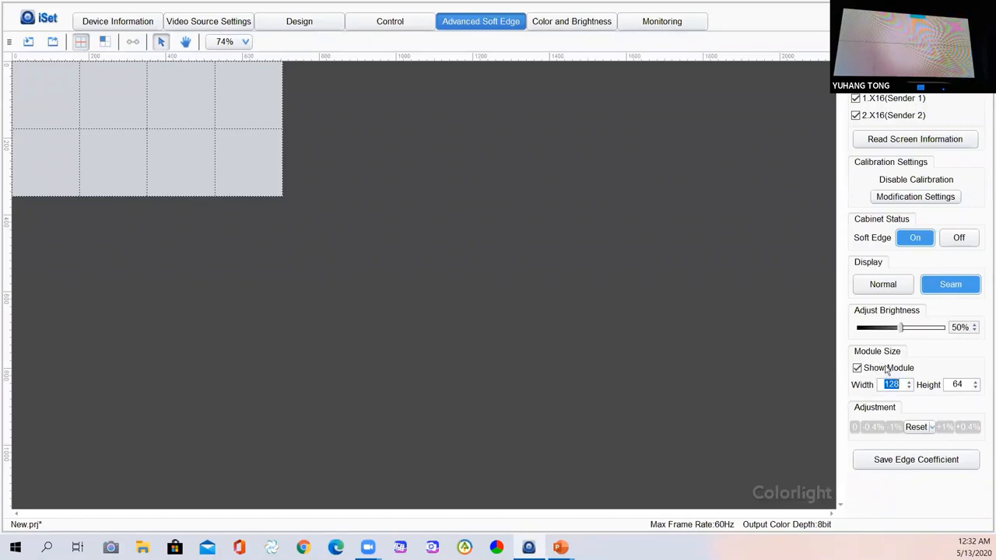
text(88)
double_click(962, 385)
text(88)
key(BackSpace)
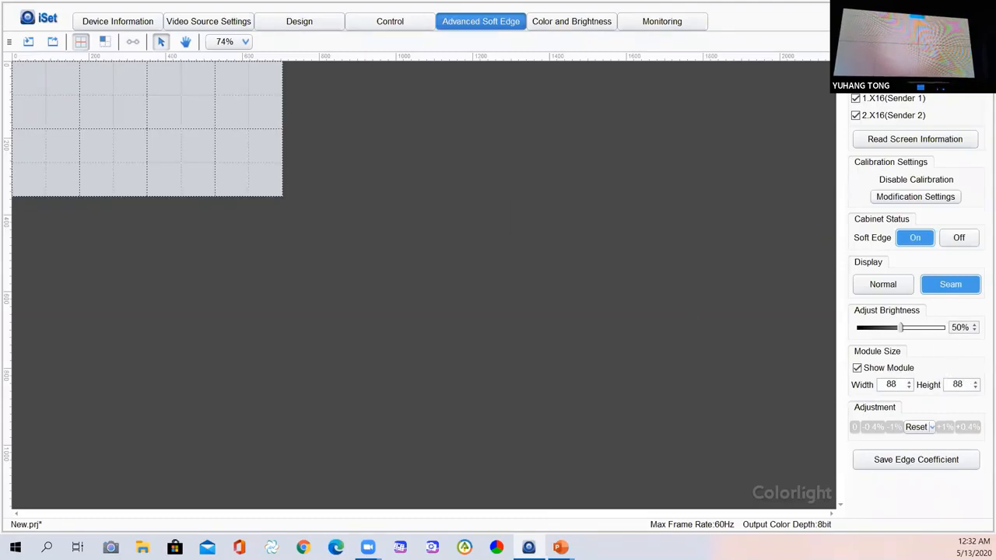
Select the seam, extending the selection down over four segments.
click(86, 88)
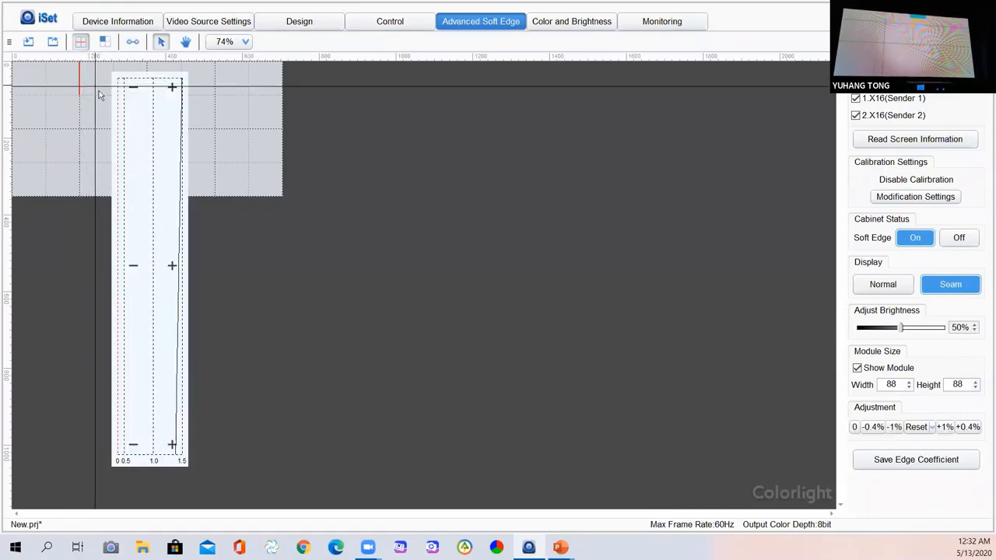
ctrl+click(81, 107)
ctrl+click(81, 149)
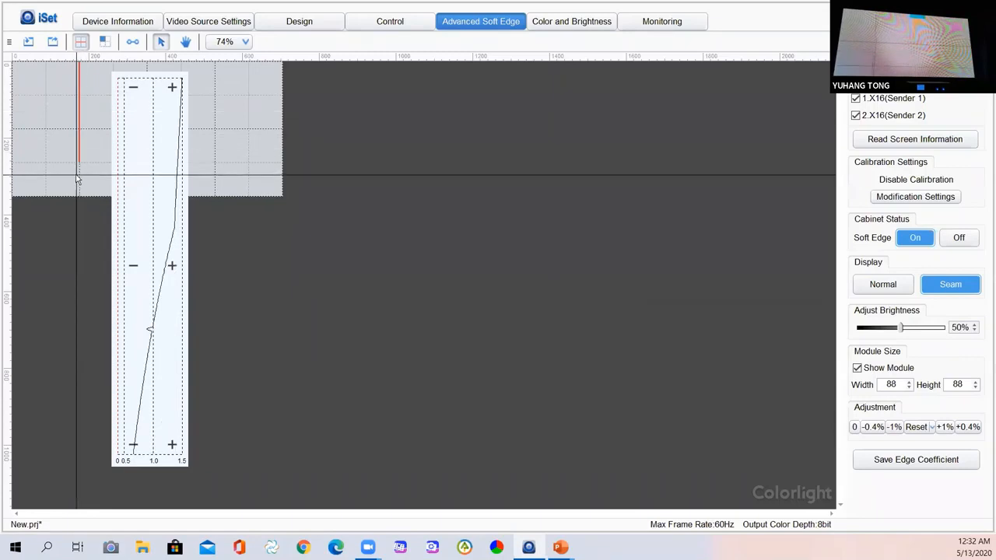
ctrl+click(76, 179)
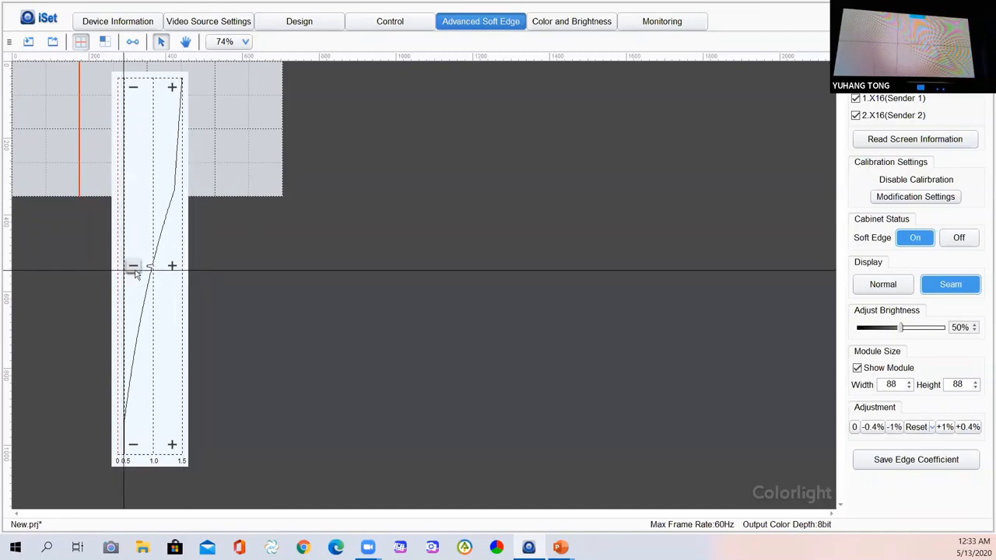
Lower the soft-edge coefficient at the top of the seam by seven steps.
click(133, 88)
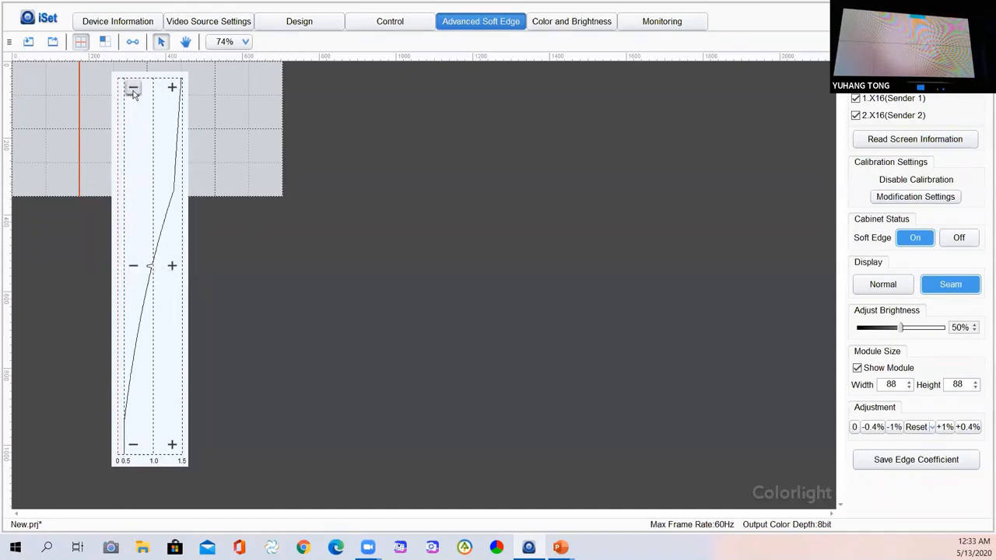
click(133, 88)
click(133, 89)
click(134, 90)
click(134, 90)
click(133, 89)
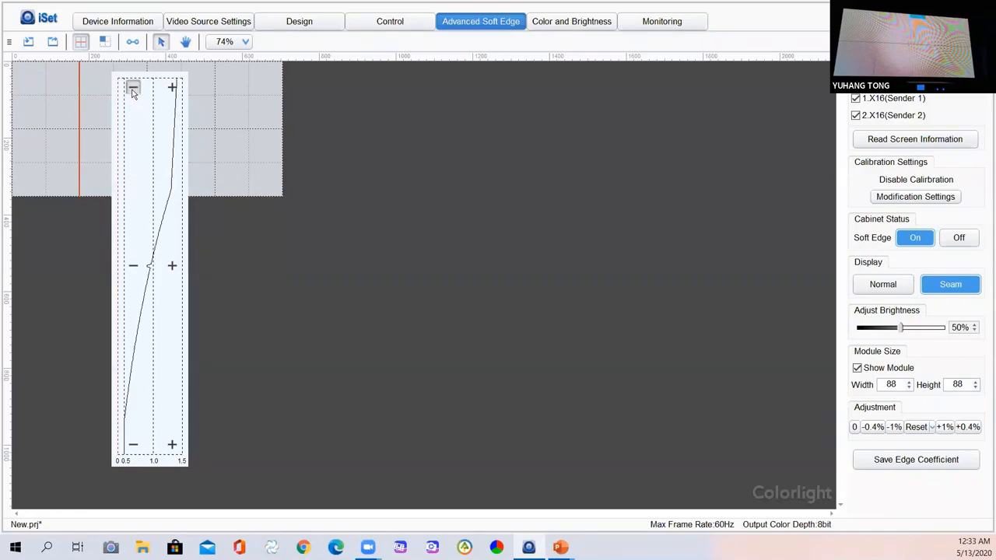
click(133, 89)
click(133, 90)
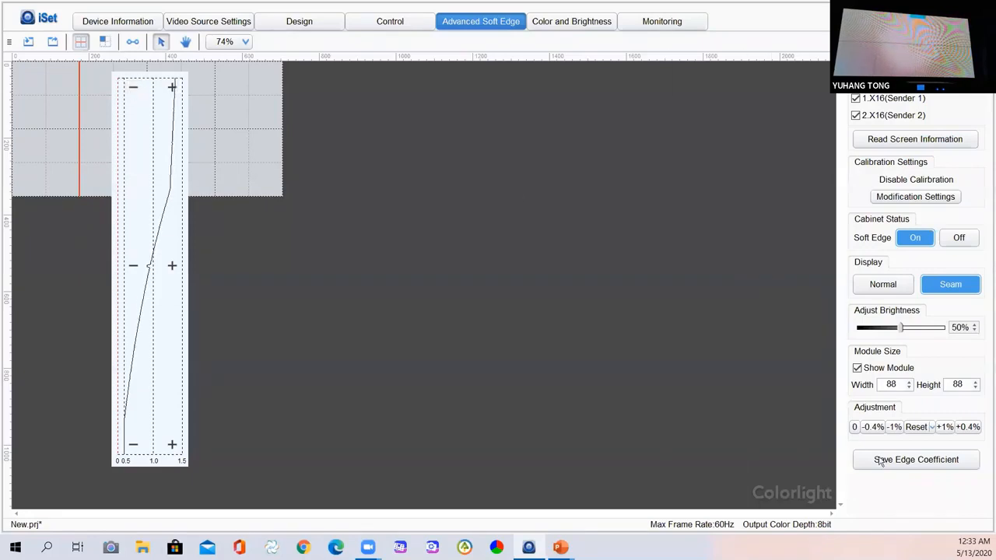
Lower the whole edge coefficient by 13%, one percent at a time.
click(896, 427)
click(895, 427)
click(896, 428)
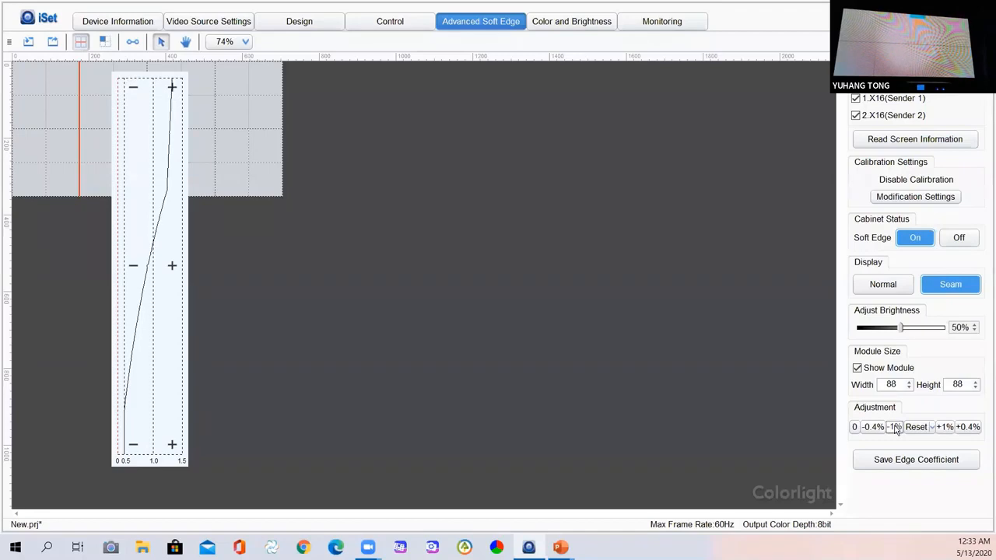
click(896, 427)
click(896, 427)
click(896, 427)
click(896, 427)
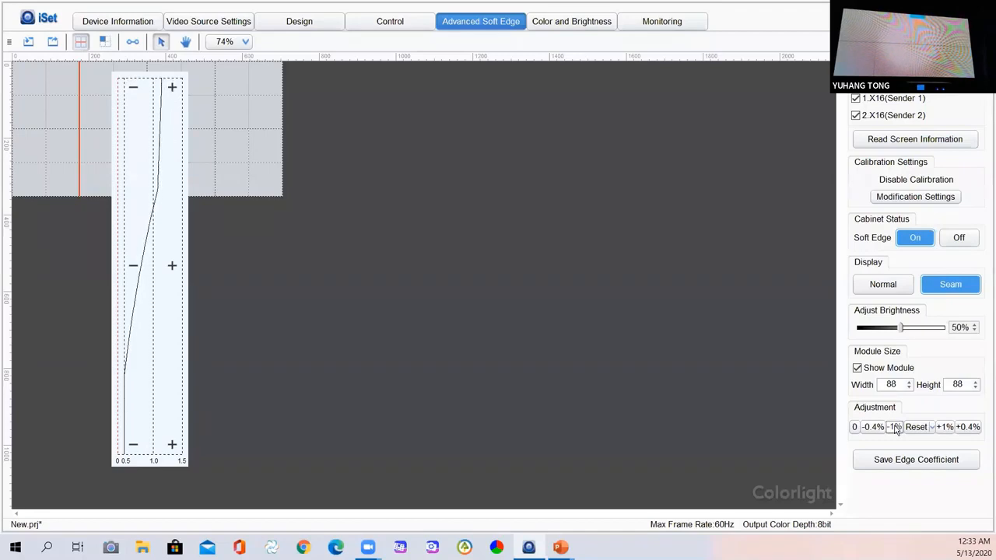
click(896, 427)
click(896, 427)
click(896, 427)
click(896, 427)
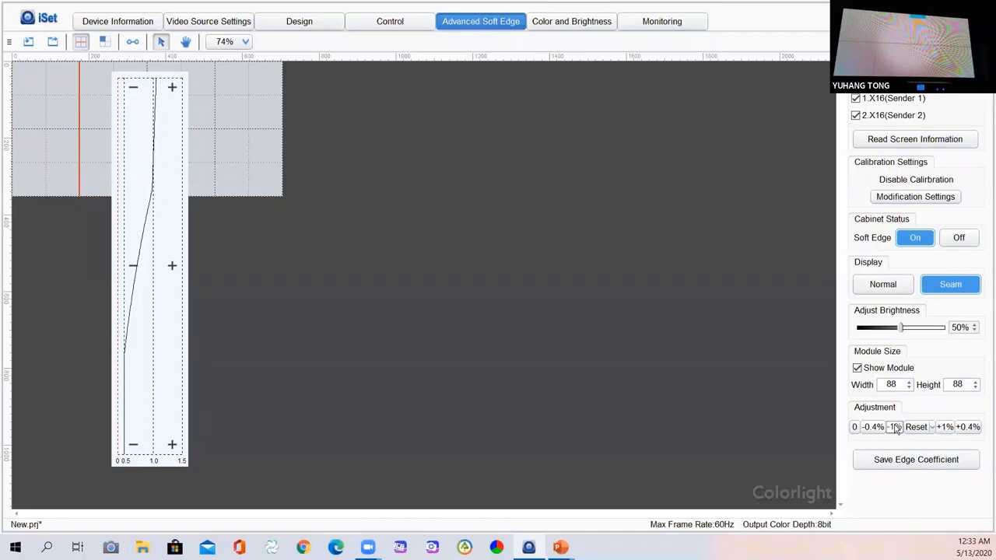
click(896, 428)
click(896, 428)
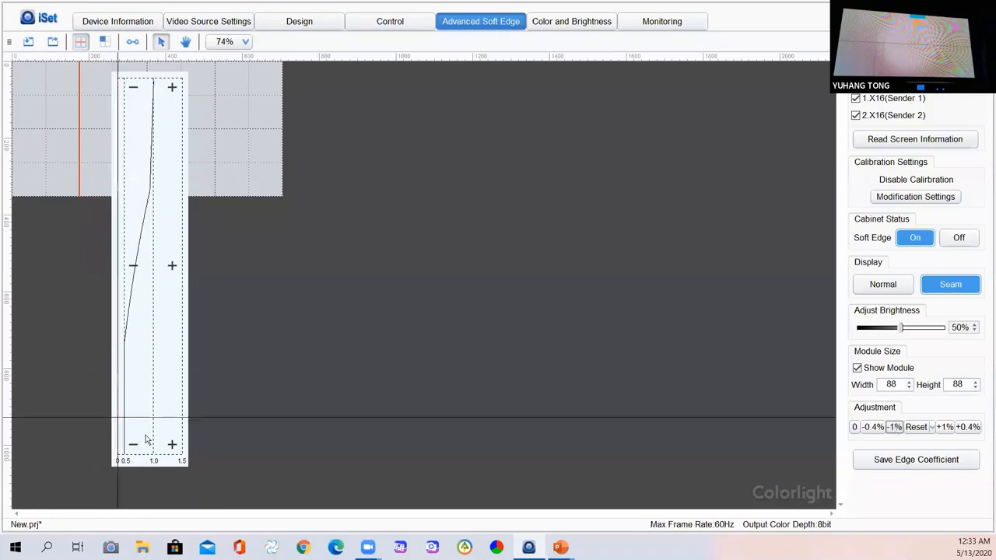
Raise the curve's bottom two steps and the whole edge coefficient by 20%.
click(177, 448)
click(178, 449)
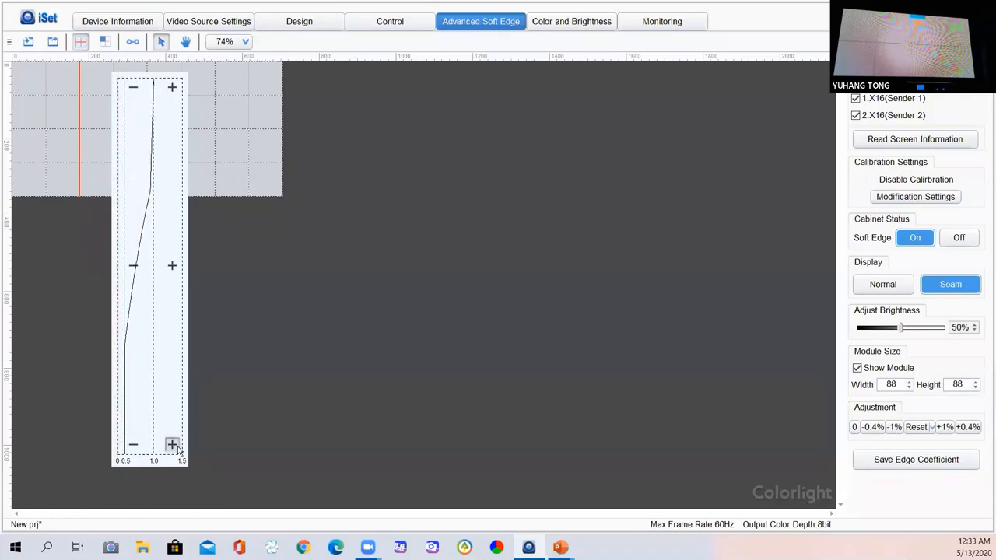
click(943, 427)
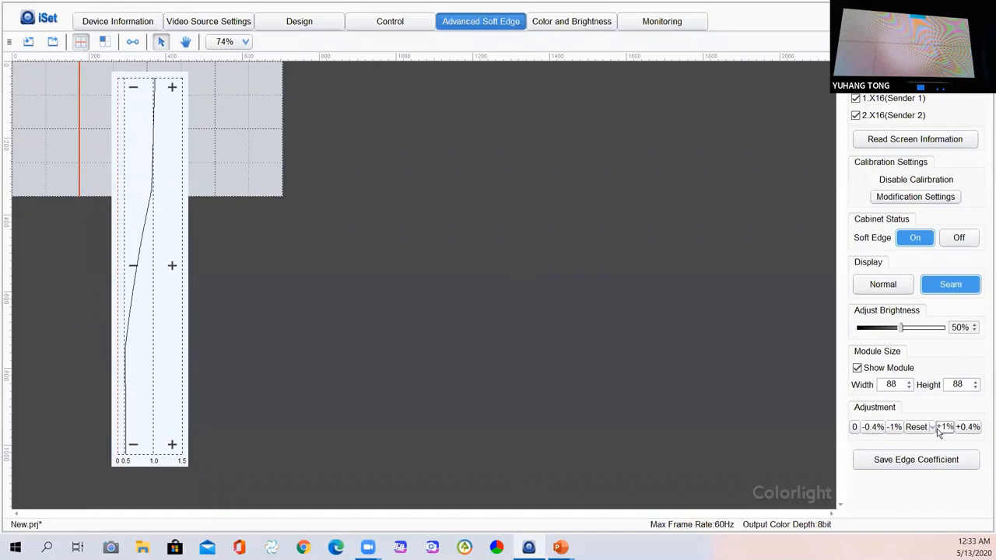
click(939, 429)
click(939, 430)
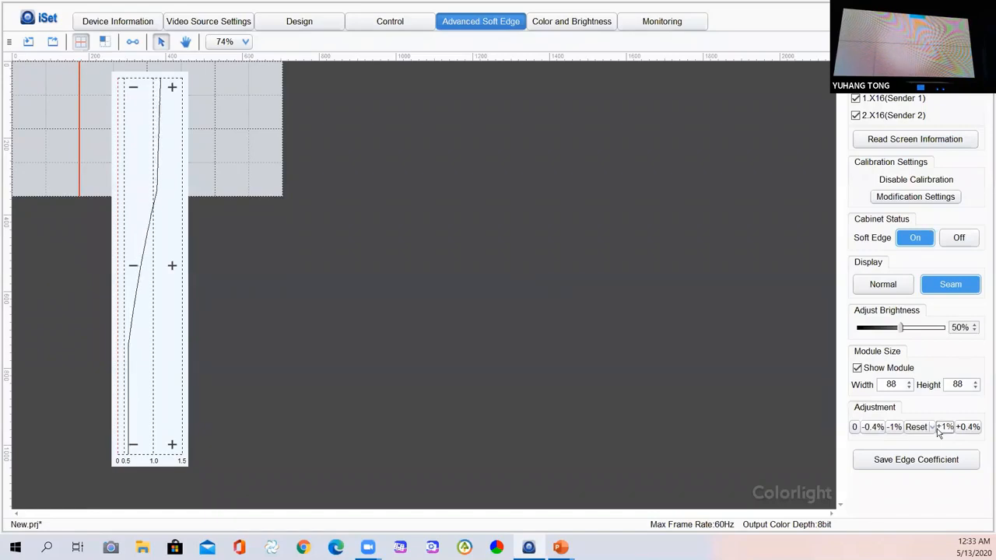
click(938, 429)
click(938, 430)
click(938, 429)
click(938, 430)
click(939, 429)
click(938, 429)
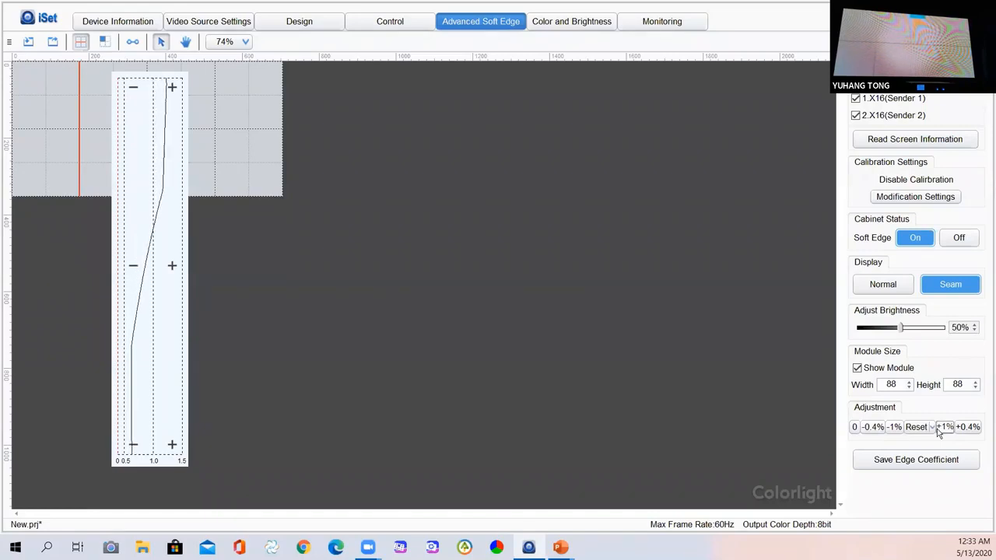
click(938, 429)
click(938, 430)
click(939, 429)
click(939, 430)
click(939, 430)
click(939, 429)
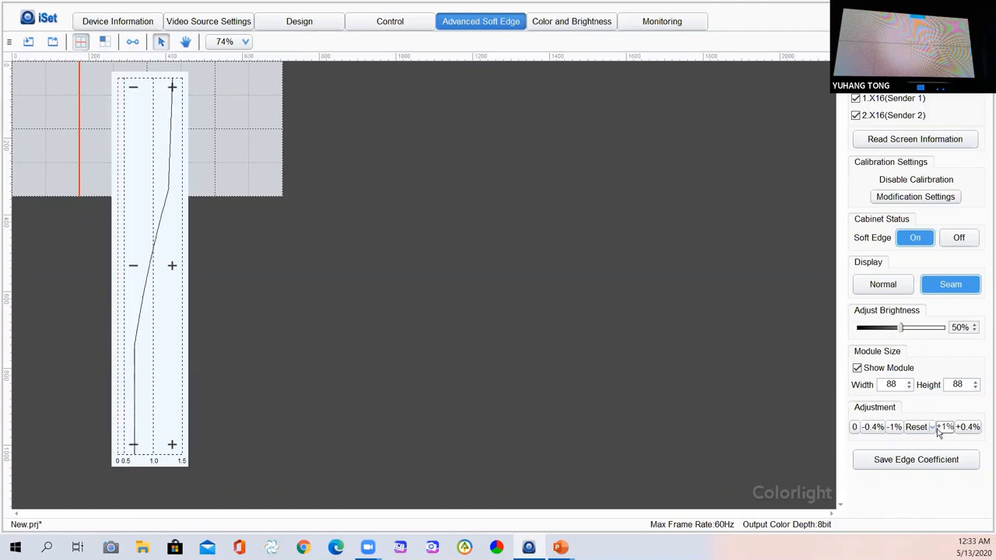
click(939, 429)
click(939, 430)
click(938, 430)
click(938, 430)
click(938, 429)
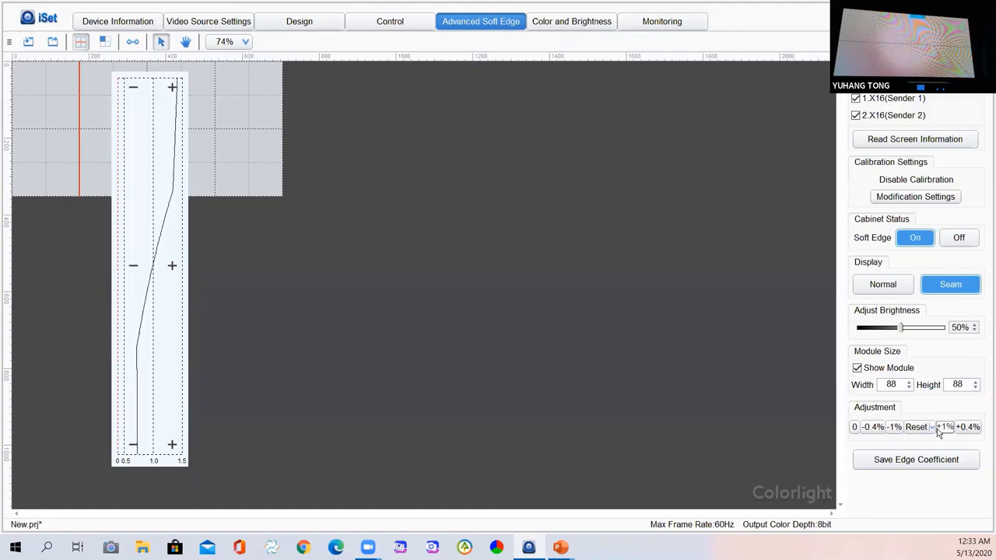
click(938, 429)
click(939, 430)
click(939, 430)
click(939, 430)
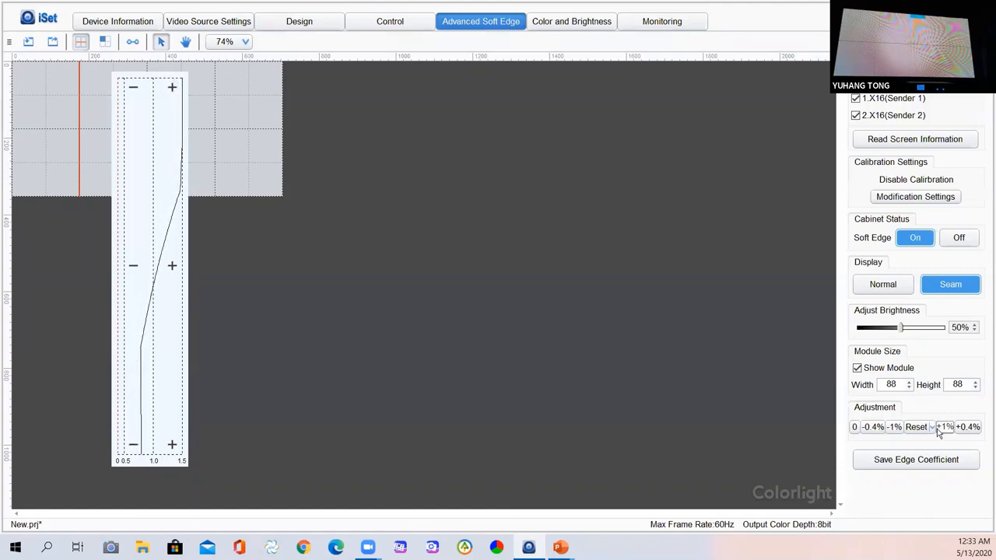
click(939, 430)
click(939, 430)
click(939, 430)
click(944, 428)
click(944, 427)
click(944, 427)
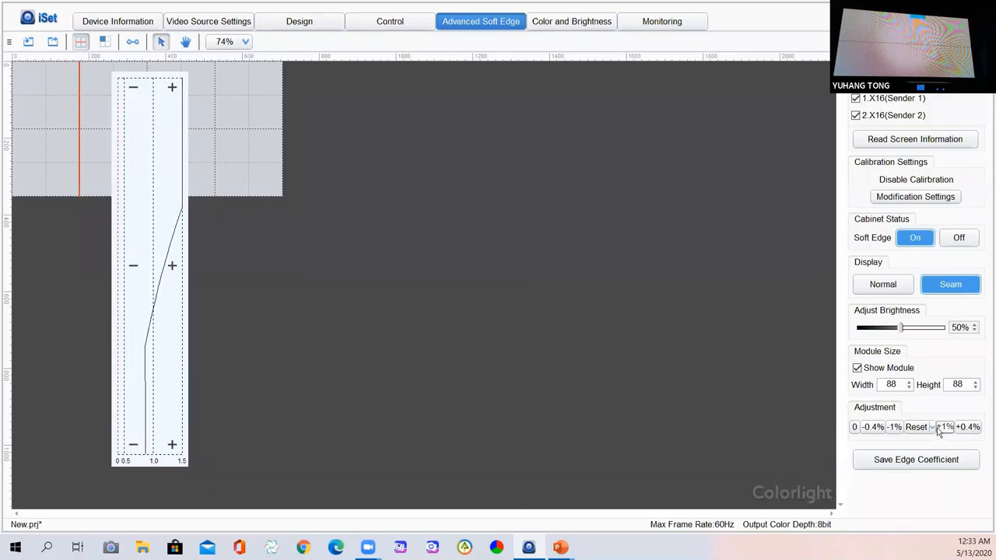
click(944, 427)
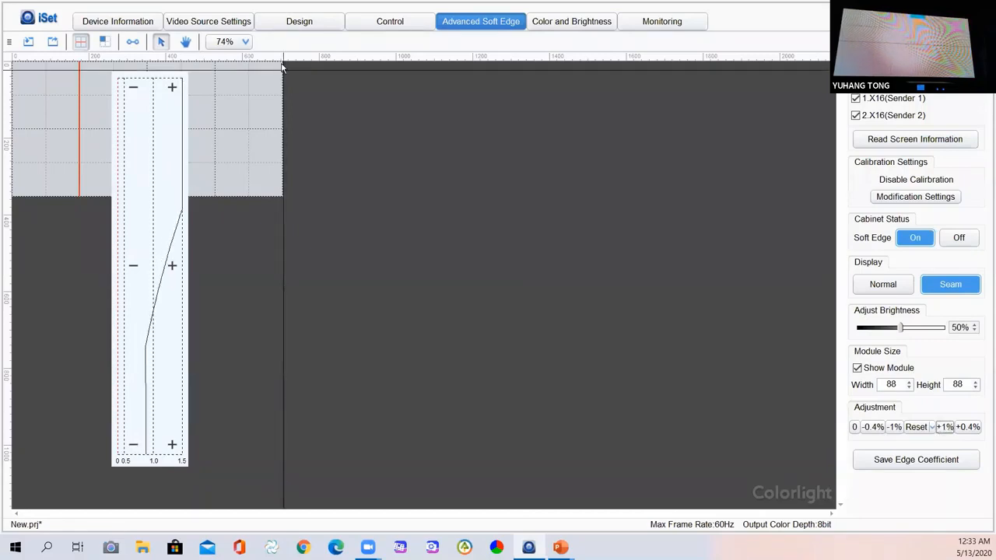
Keep lowering the upper seam coefficient until the top of the curve bends left.
click(133, 90)
click(133, 90)
click(133, 90)
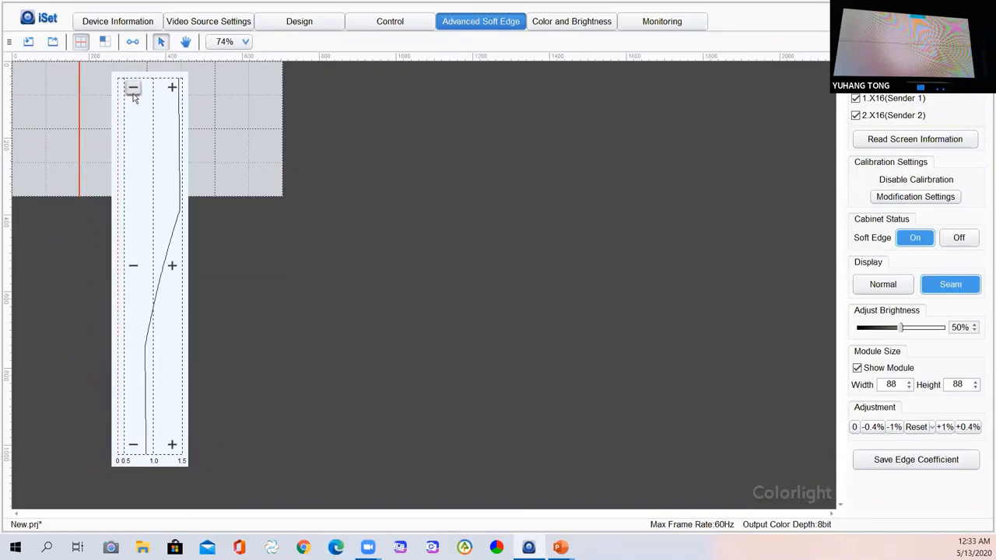
click(134, 90)
click(133, 90)
click(133, 91)
click(133, 90)
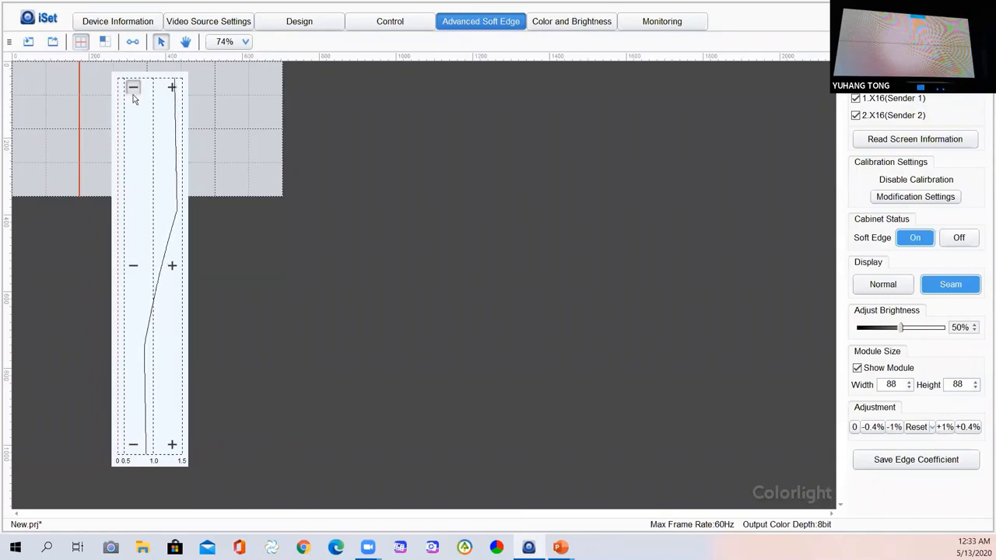
click(133, 93)
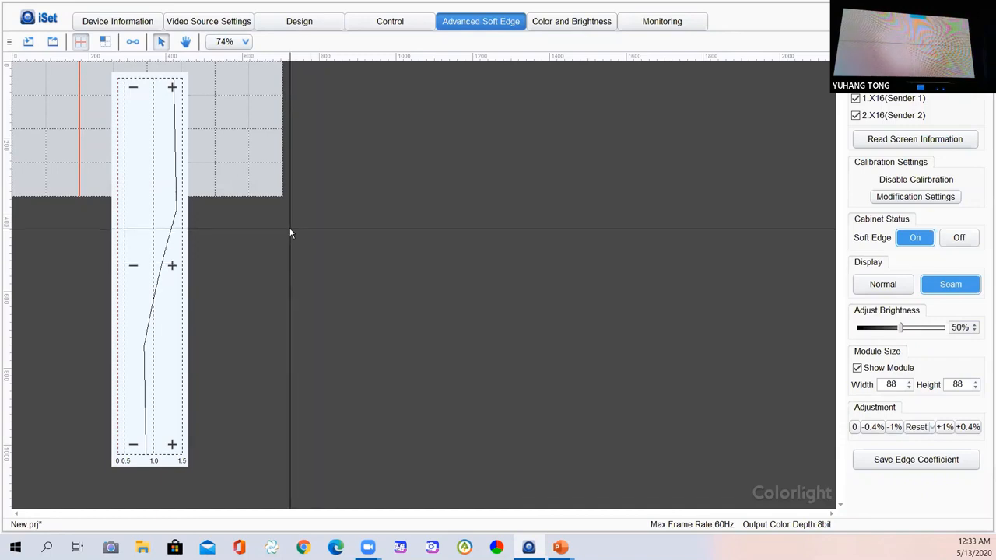
click(132, 91)
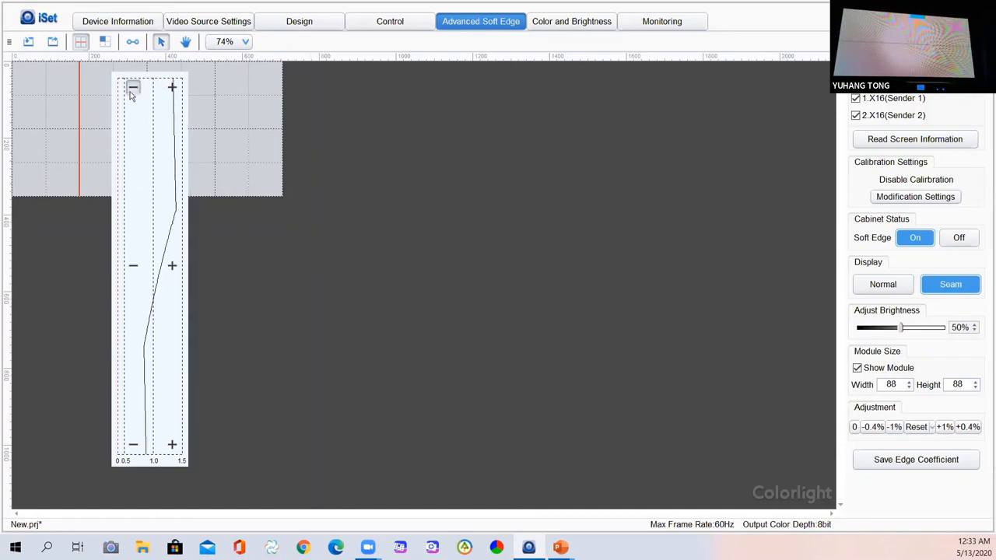
click(132, 92)
click(132, 92)
click(132, 91)
click(132, 92)
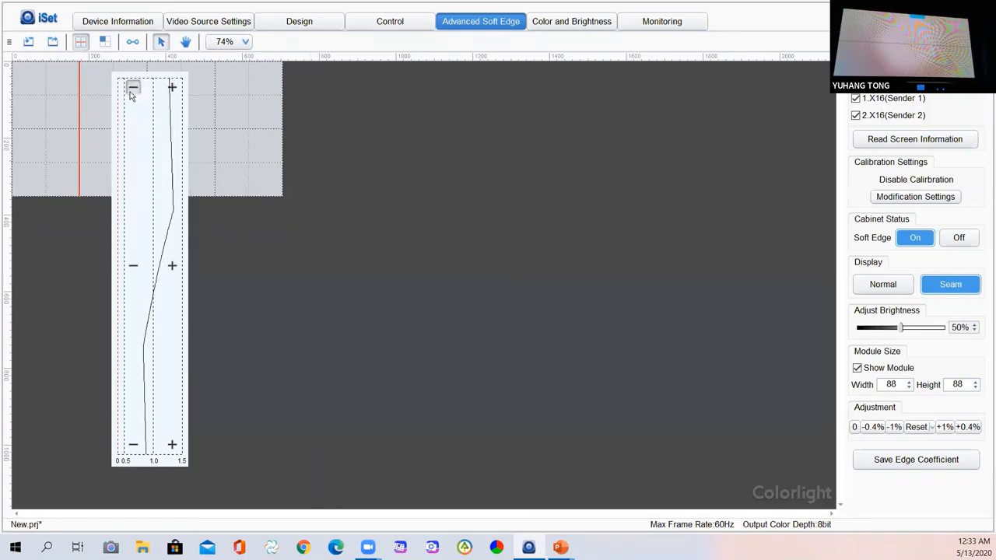
click(132, 92)
click(133, 92)
click(133, 92)
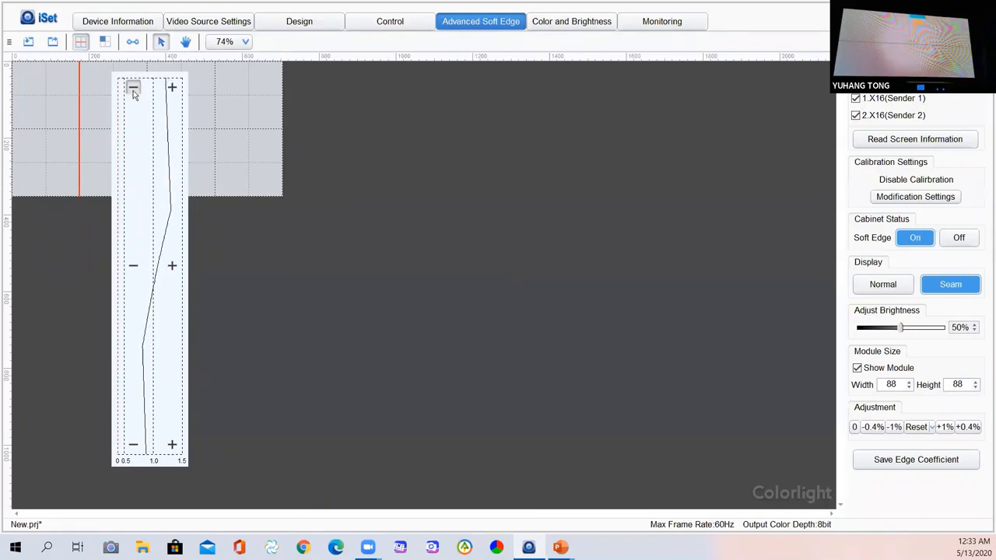
click(133, 93)
click(133, 92)
click(133, 93)
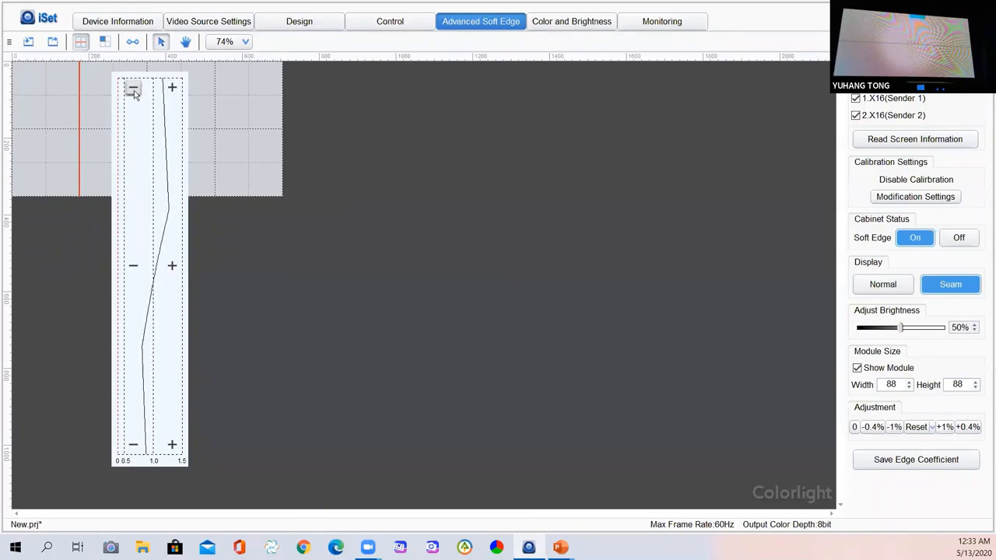
click(134, 93)
click(134, 93)
click(133, 93)
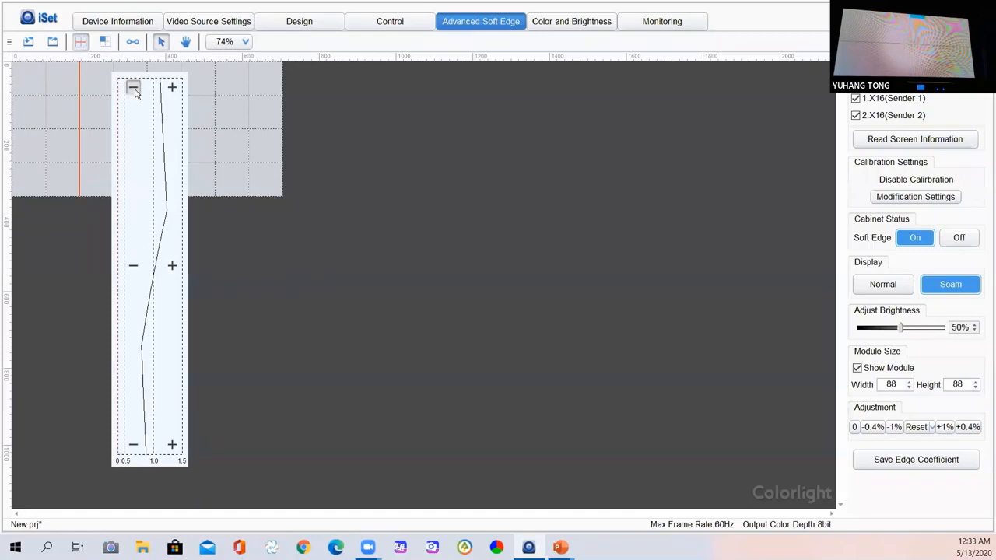
click(133, 92)
click(135, 92)
click(136, 92)
click(136, 92)
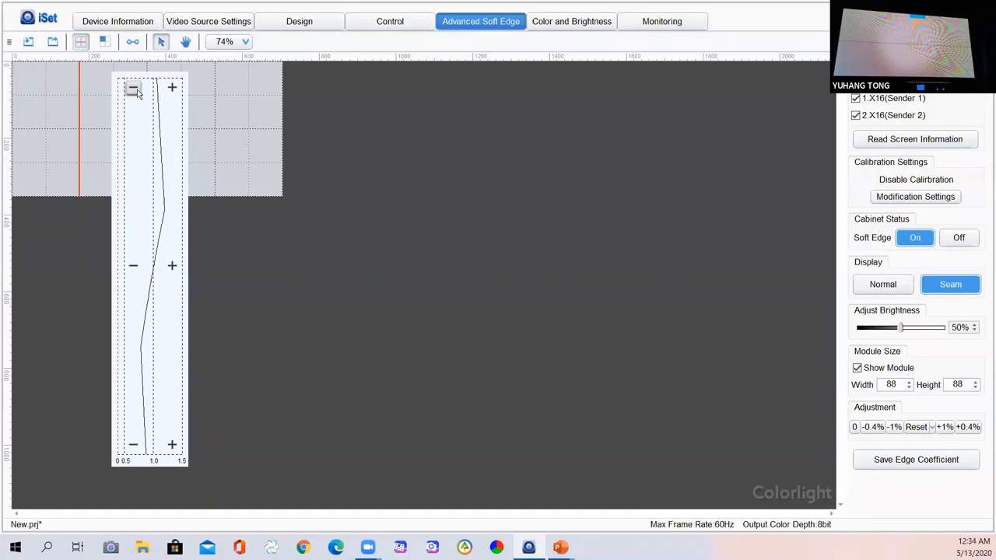
click(135, 92)
click(135, 91)
click(136, 91)
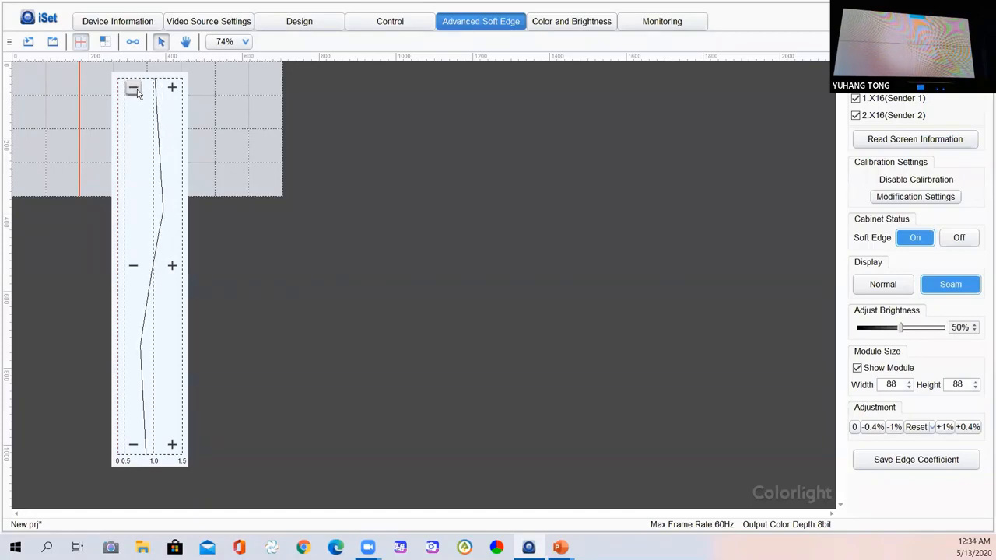
click(135, 92)
click(136, 92)
click(136, 92)
click(135, 92)
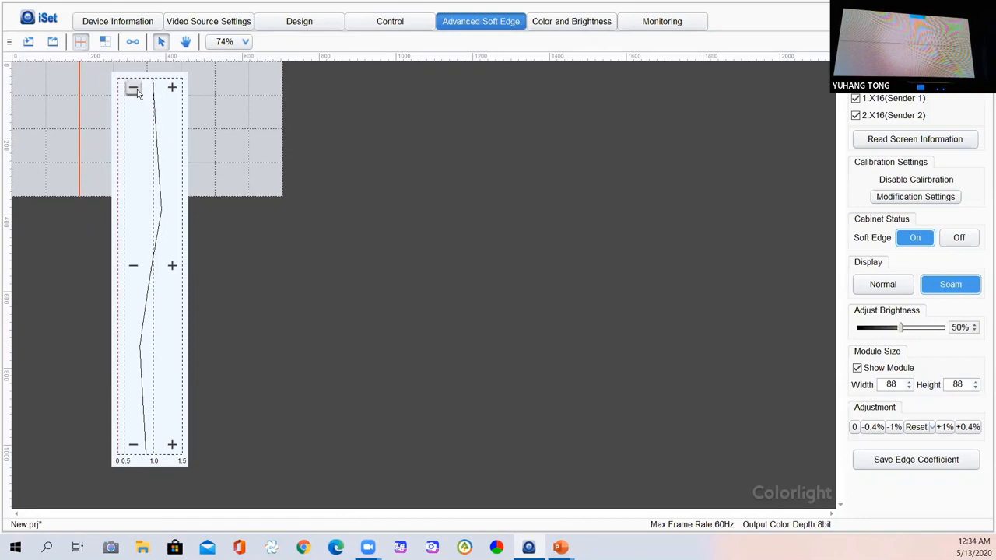
click(135, 92)
click(136, 92)
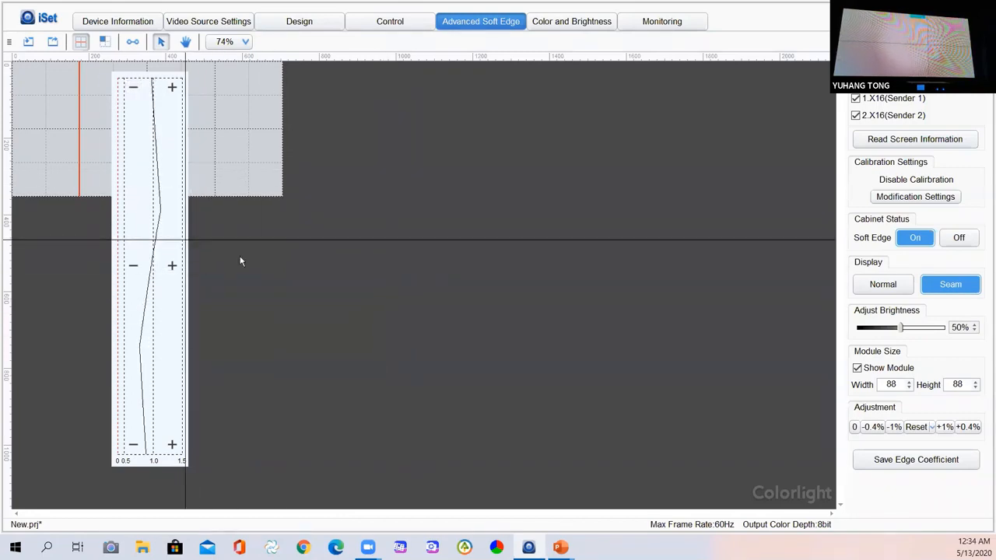
Reset the current seam, then choose Reset All Seams and confirm with Yes.
click(917, 427)
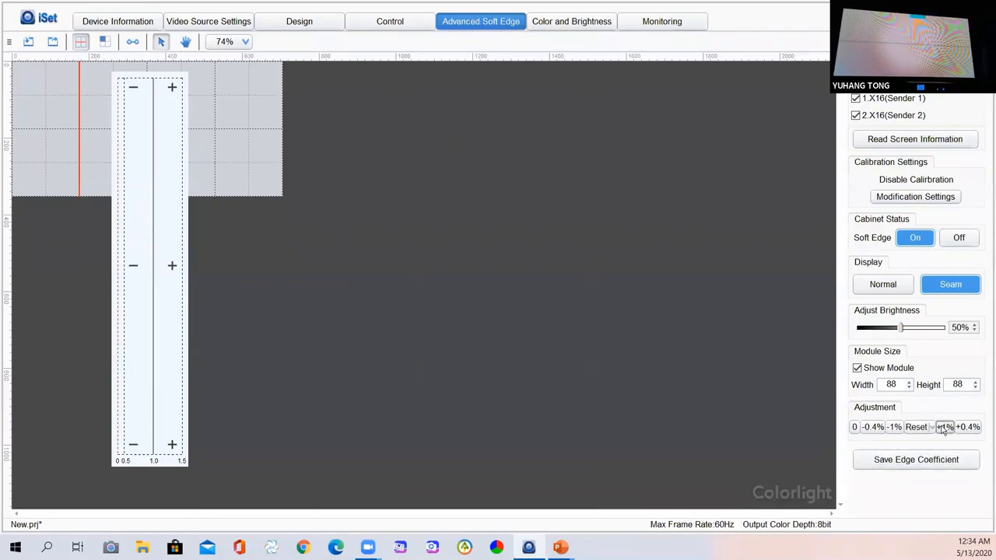
click(932, 427)
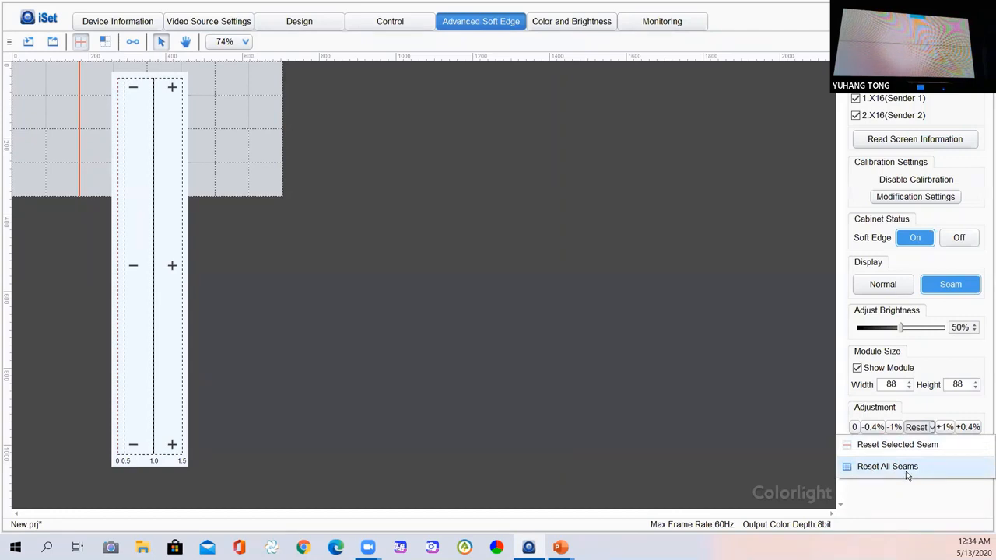
click(907, 470)
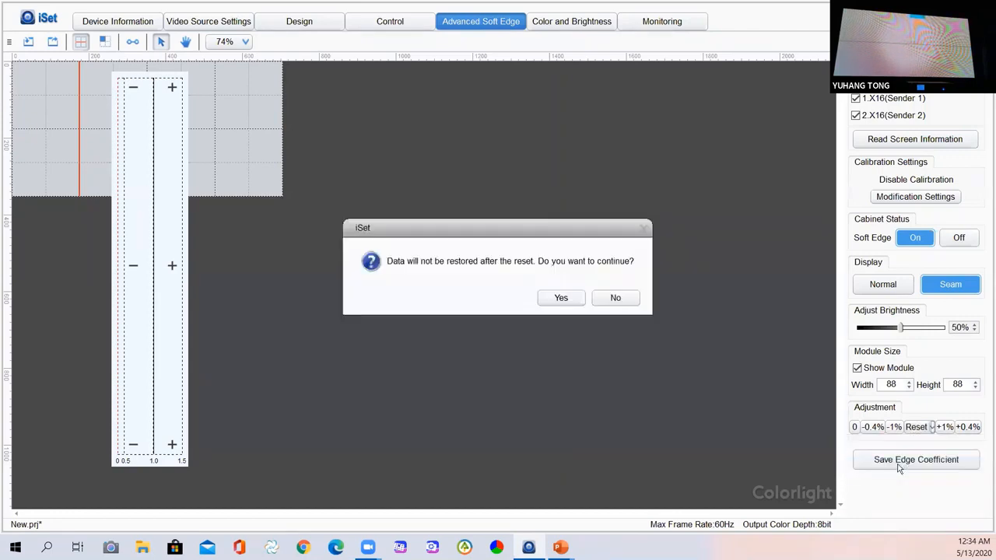
click(555, 297)
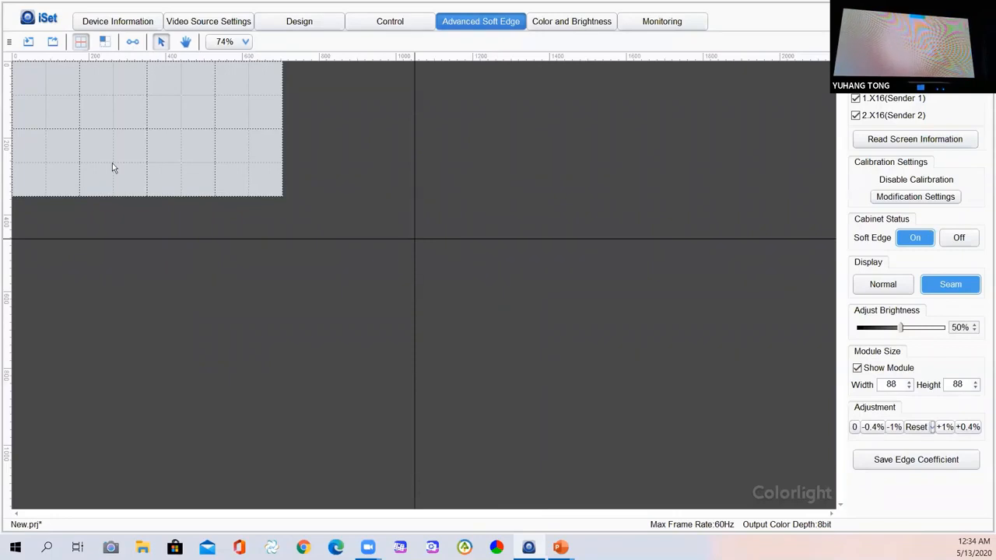
Save Edge Coefficient to the screen and dismiss the Save successfully message.
click(912, 462)
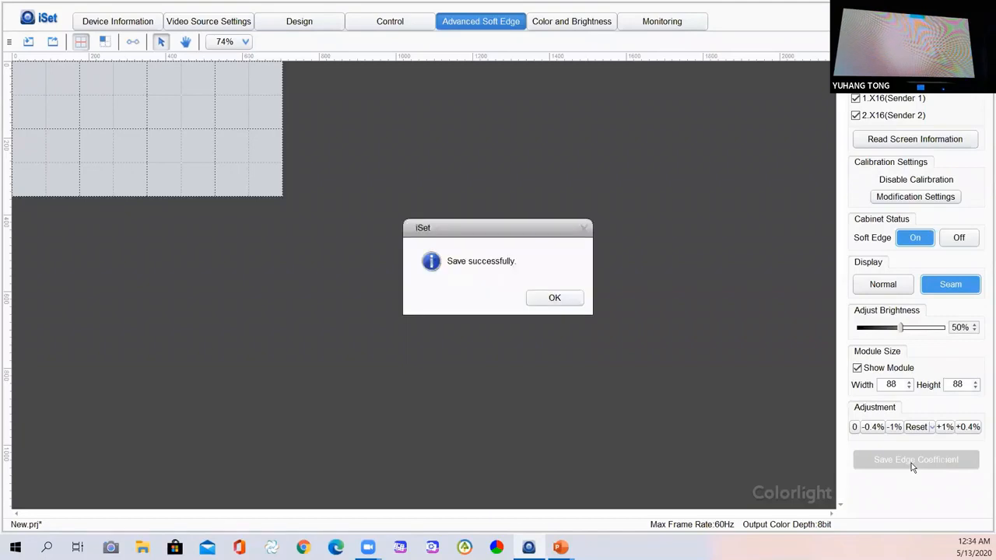
click(554, 300)
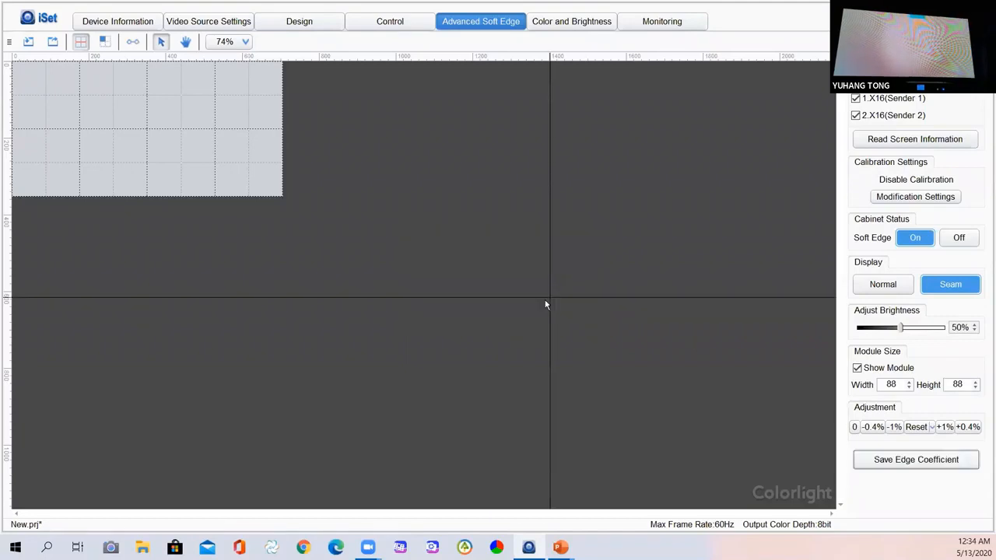
Select a vertical seam and drag its red segment's endpoint up to a short top stretch.
click(82, 83)
ctrl+click(81, 141)
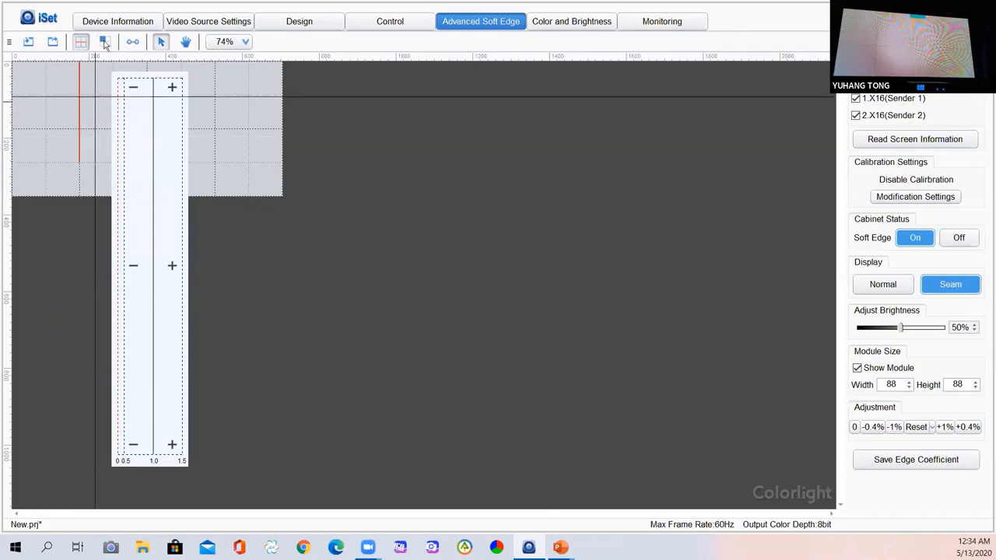
click(133, 42)
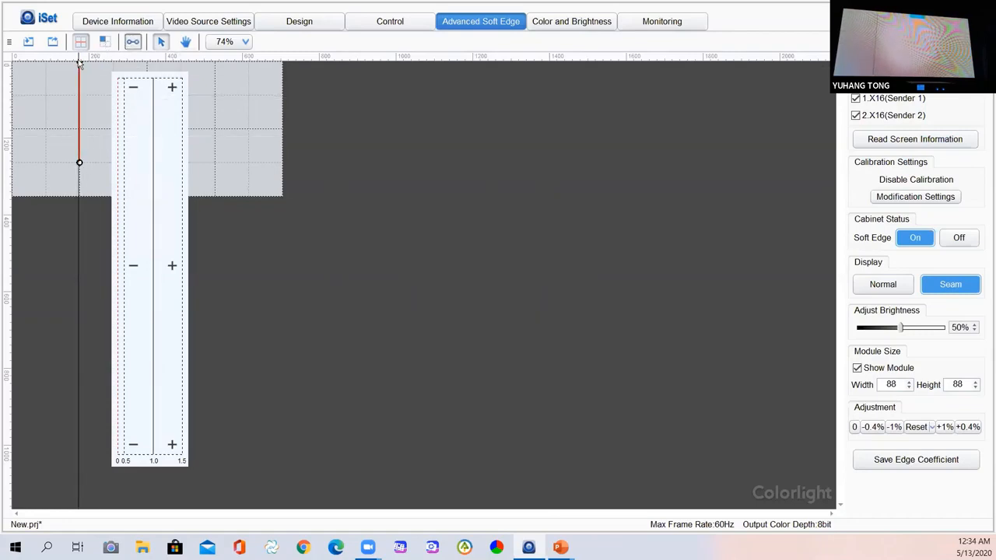
click(79, 62)
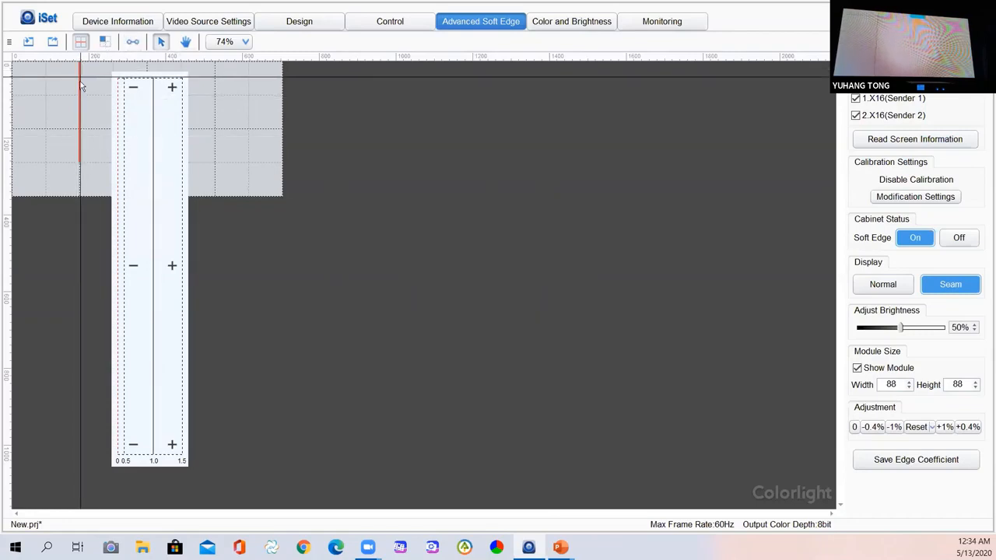
click(132, 42)
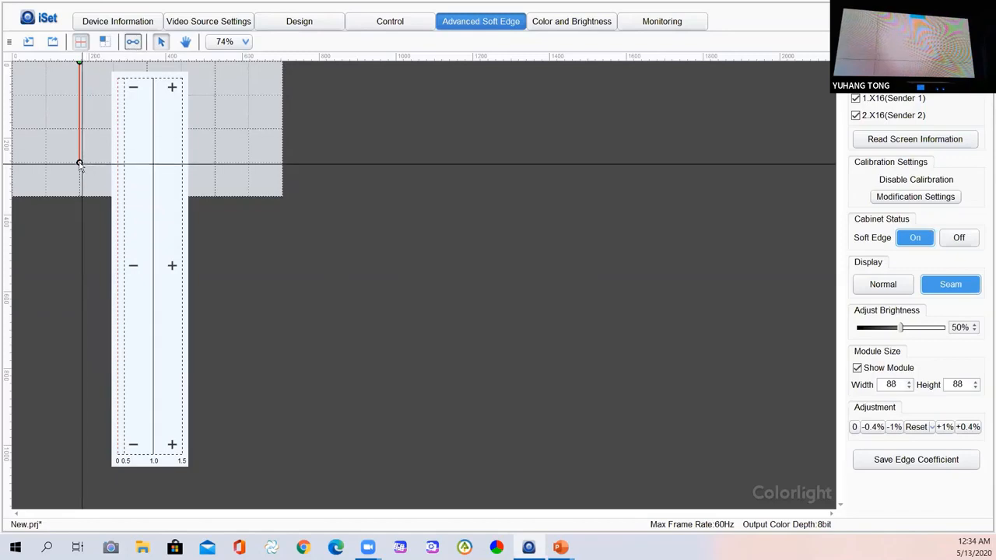
drag(80, 160, 80, 87)
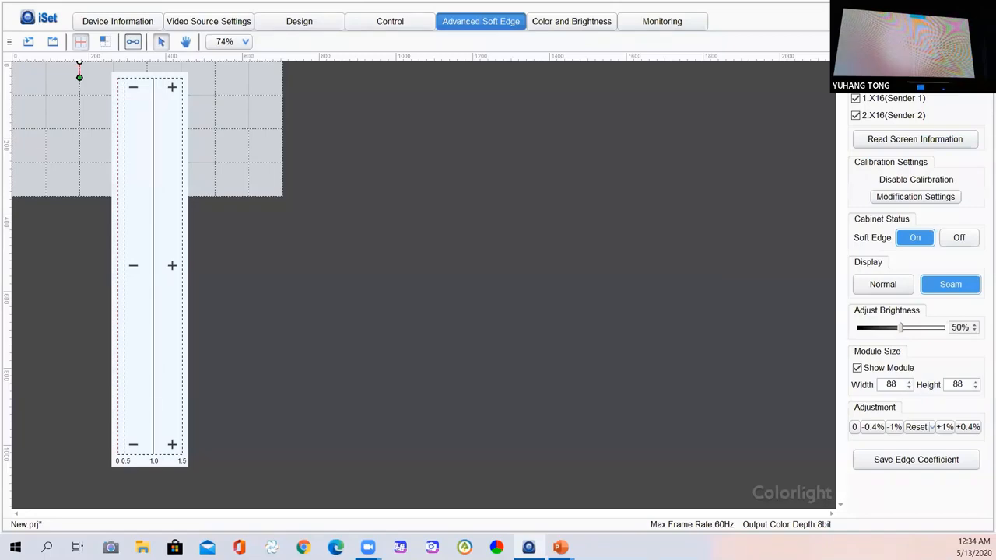
mouse_move(79, 99)
mouse_down()
mouse_move(80, 162)
mouse_move(79, 89)
mouse_up()
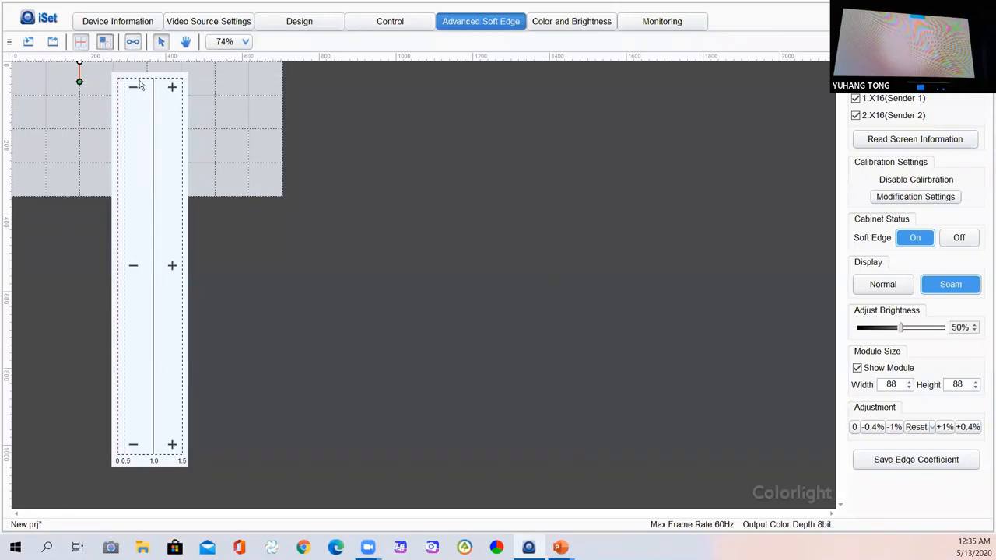
Switch to cabinet edge mode, select several cabinets, then clear the selection.
click(105, 41)
click(181, 97)
click(124, 98)
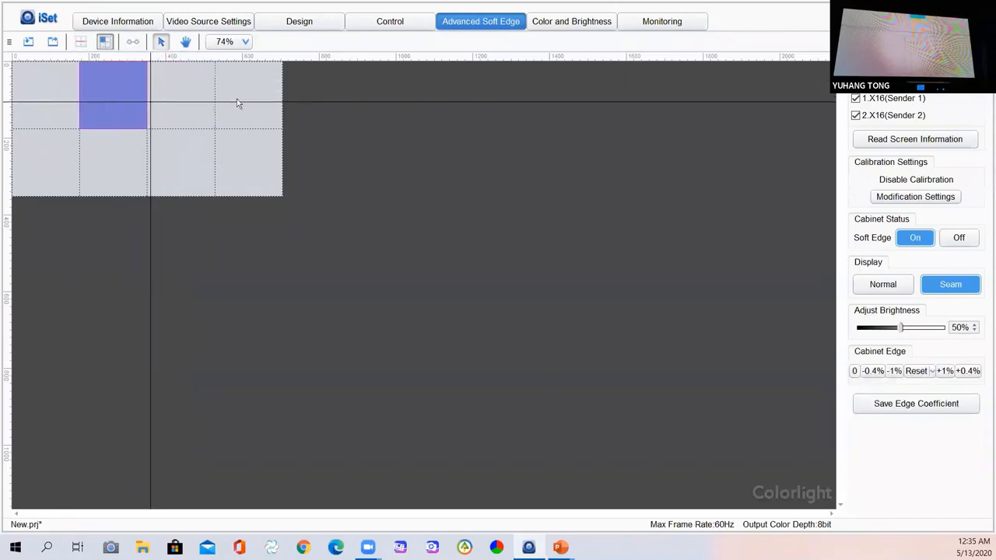
click(248, 101)
click(188, 161)
click(180, 106)
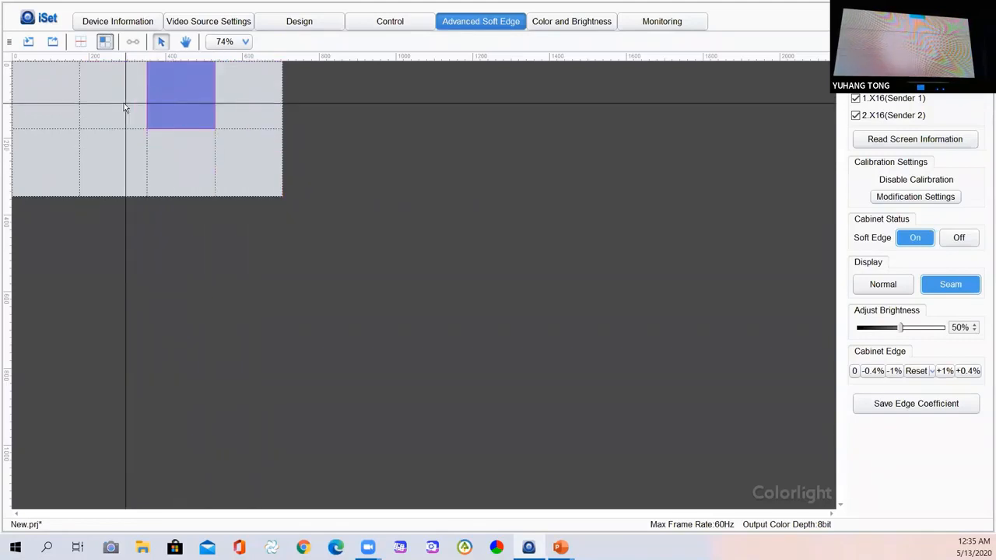
click(124, 102)
click(60, 152)
click(223, 101)
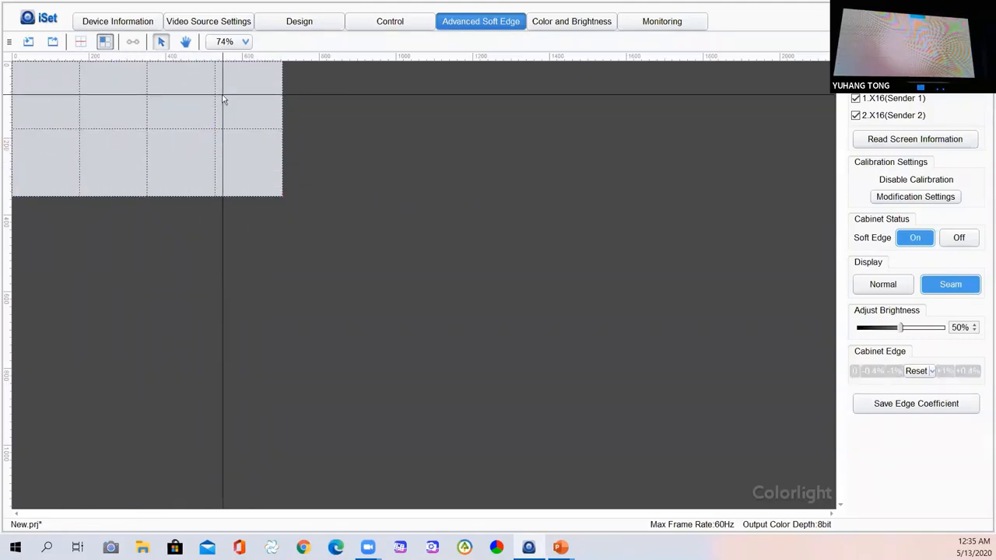
click(371, 155)
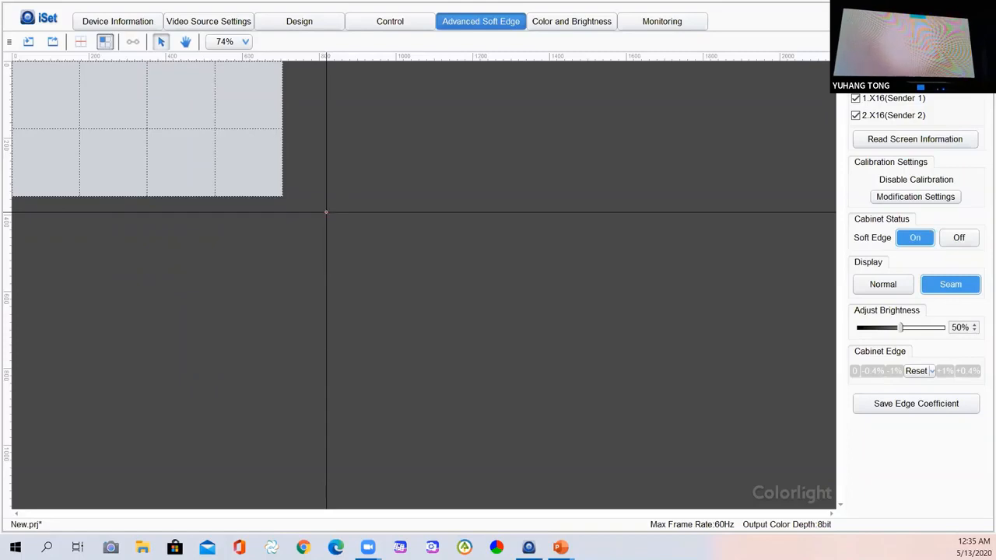
Return to the PowerPoint slideshow and advance through After Soft Edge and Q&A to Thank You.
key(alt+Tab)
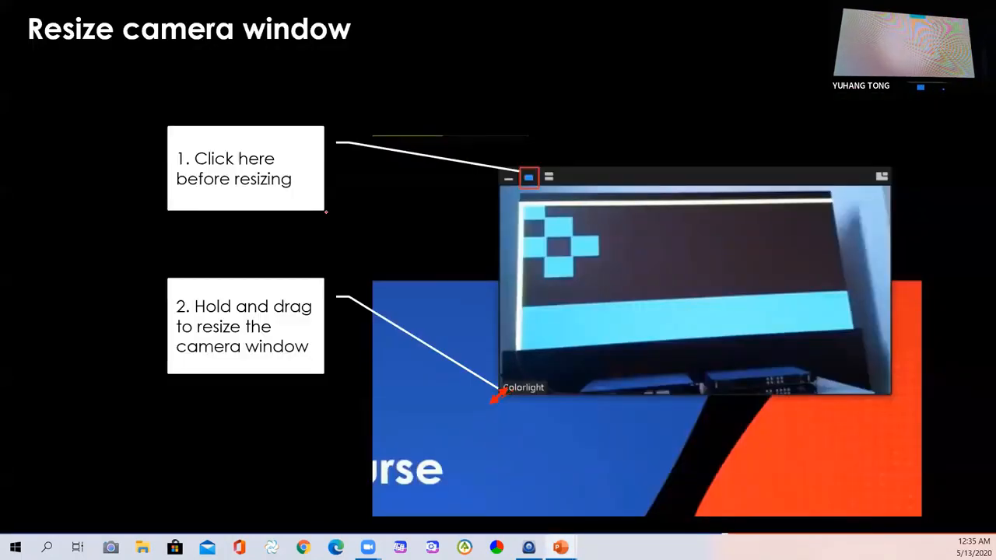
key(Right)
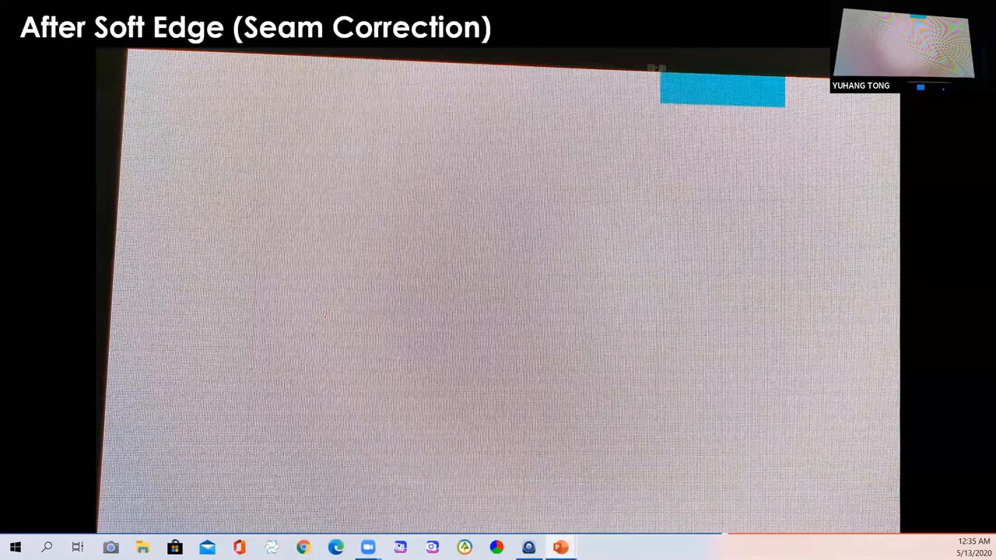
key(Right)
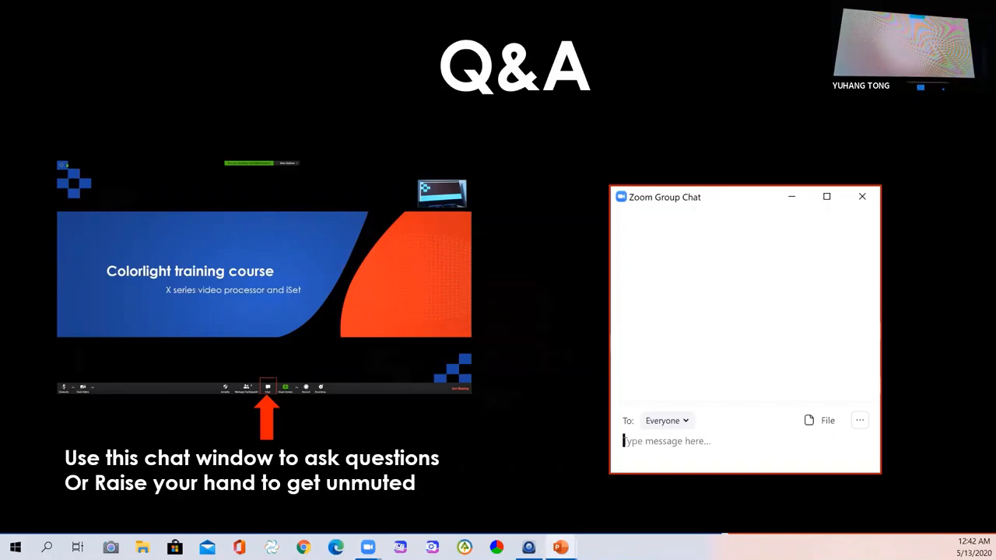
key(Right)
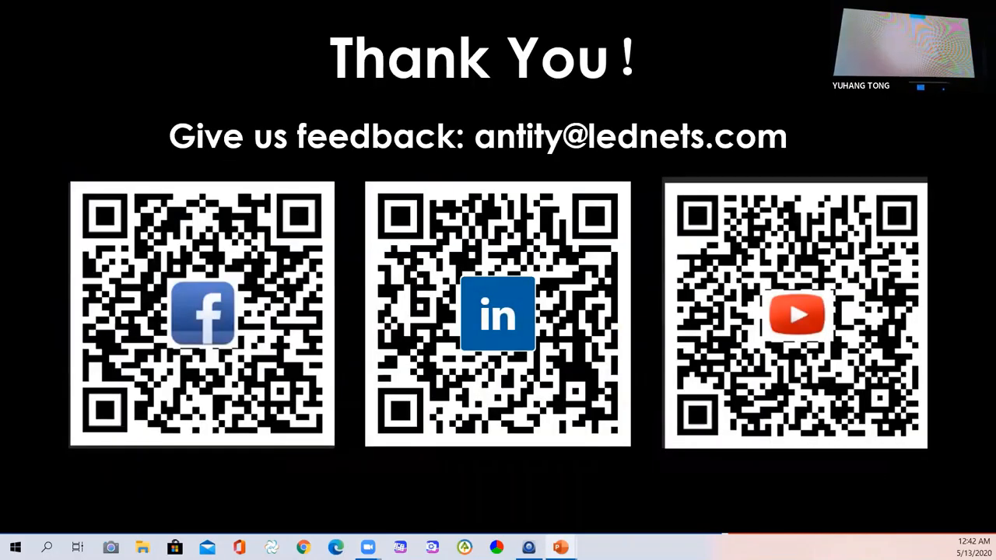